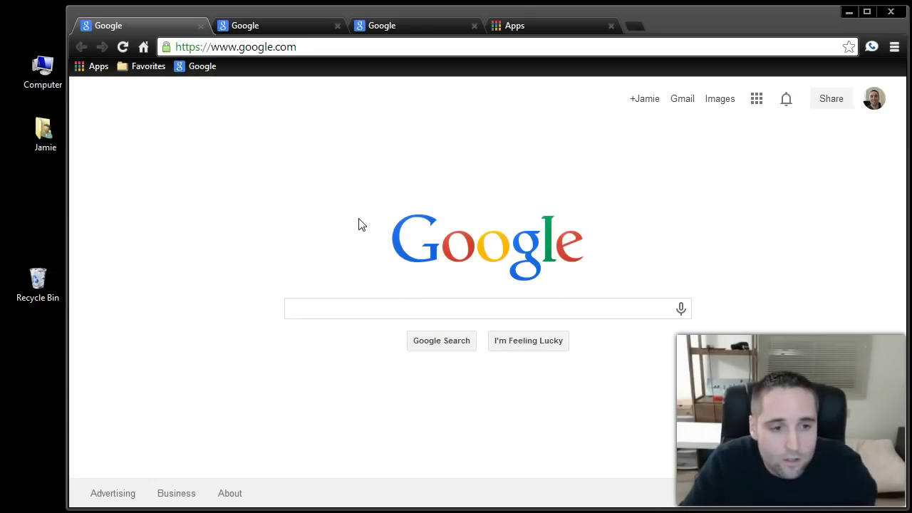
Search Google for '7-zip' and open the official 7-zip.org result
click(348, 312)
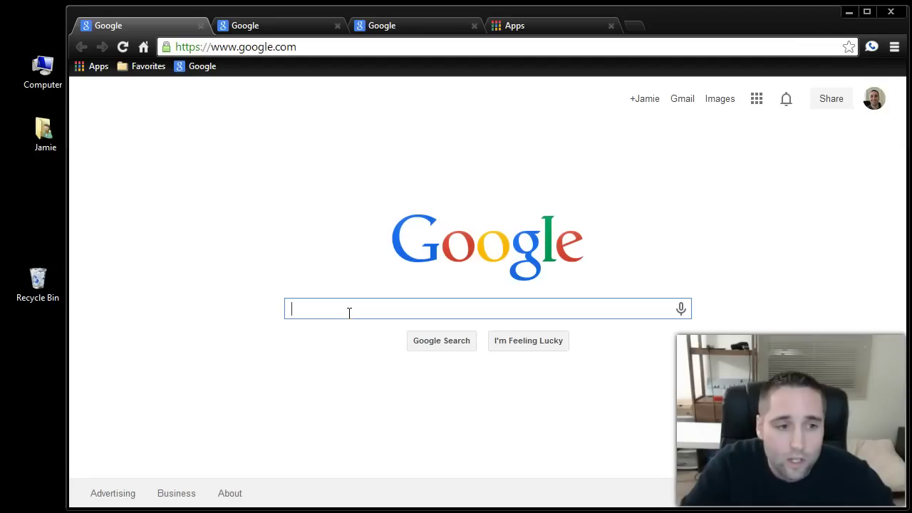
click(349, 313)
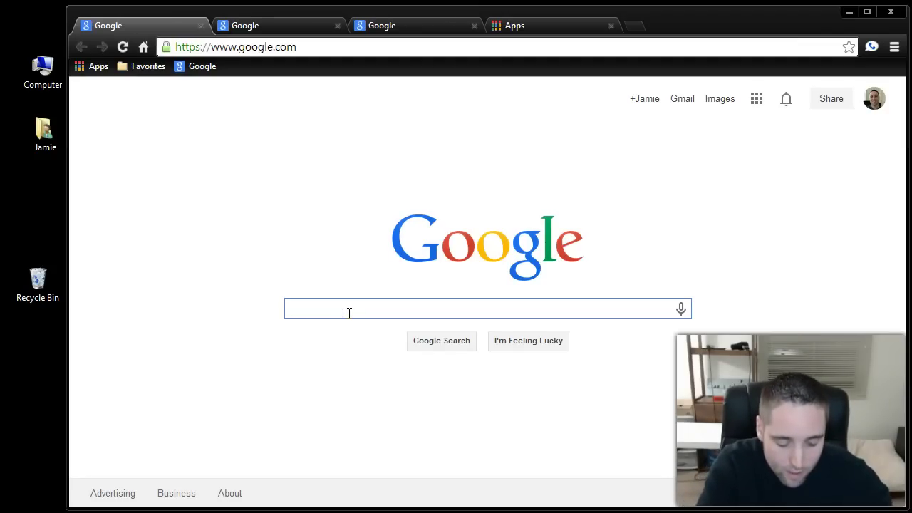
text(7-zip)
key(Return)
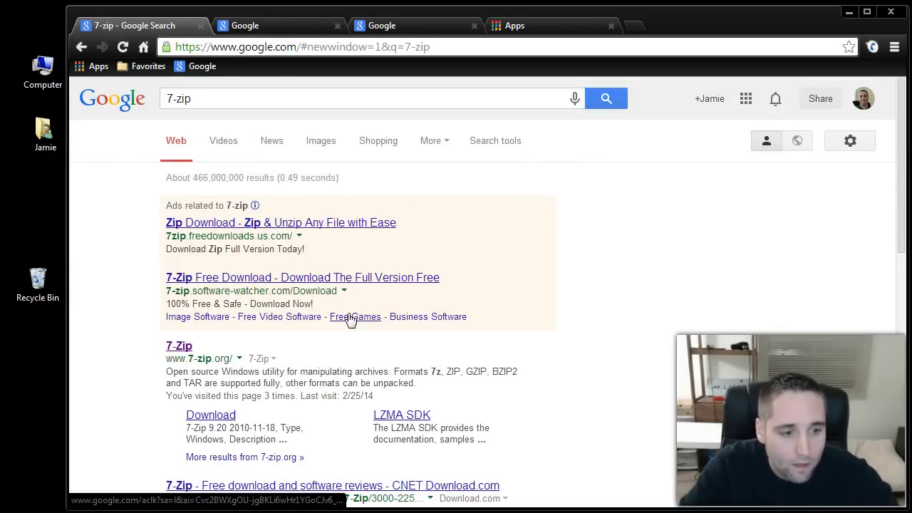
scroll(349, 319, down, 1)
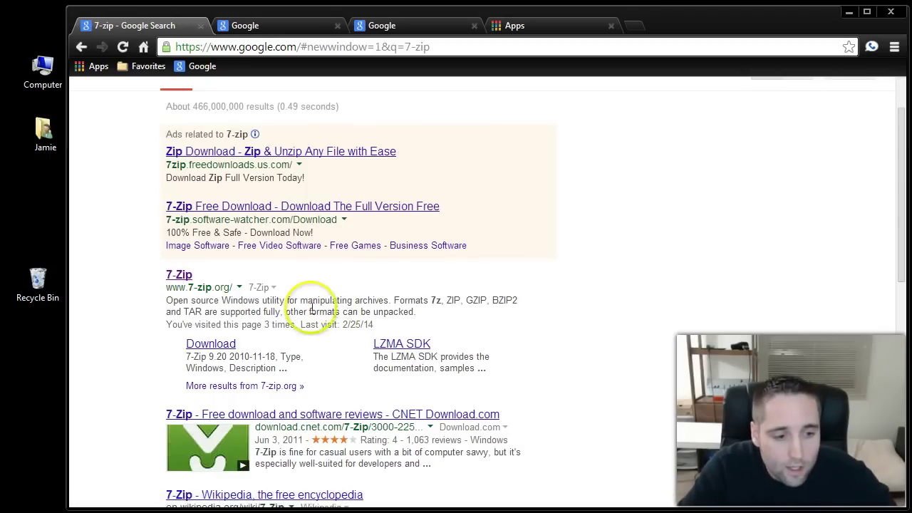
click(178, 279)
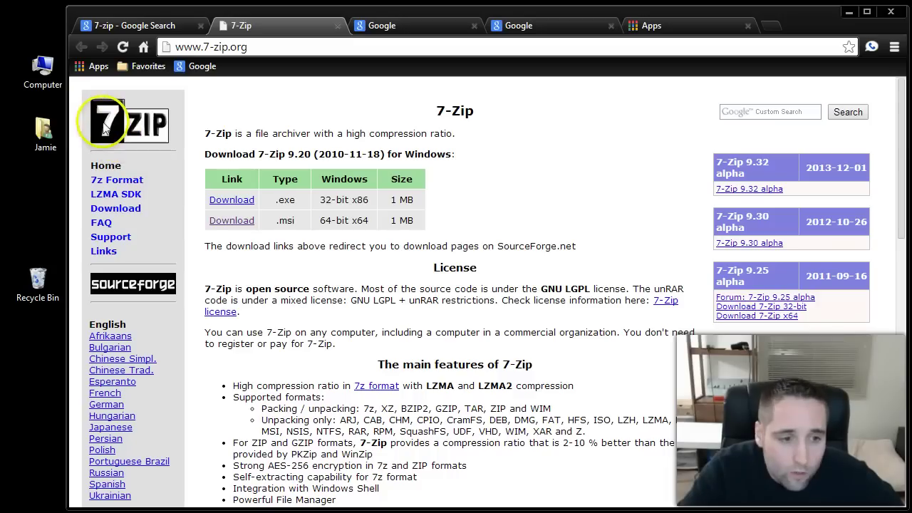
right_click(50, 74)
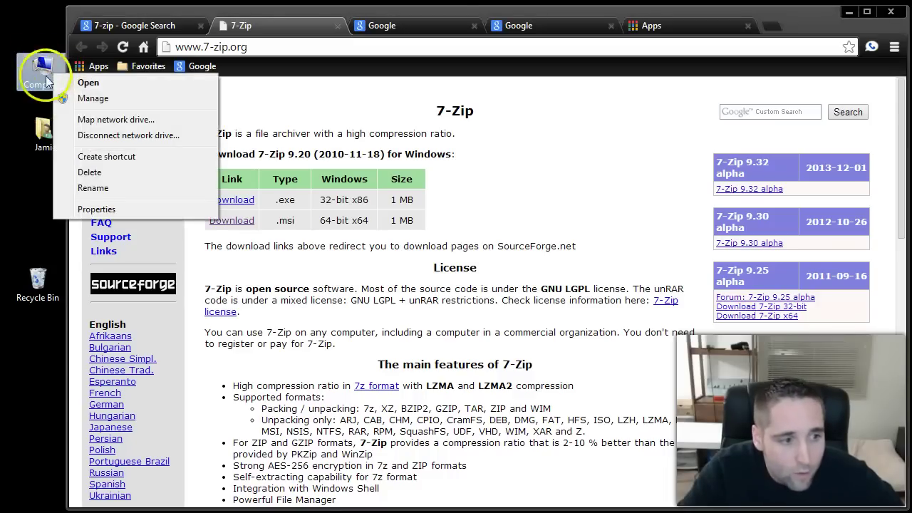
click(97, 210)
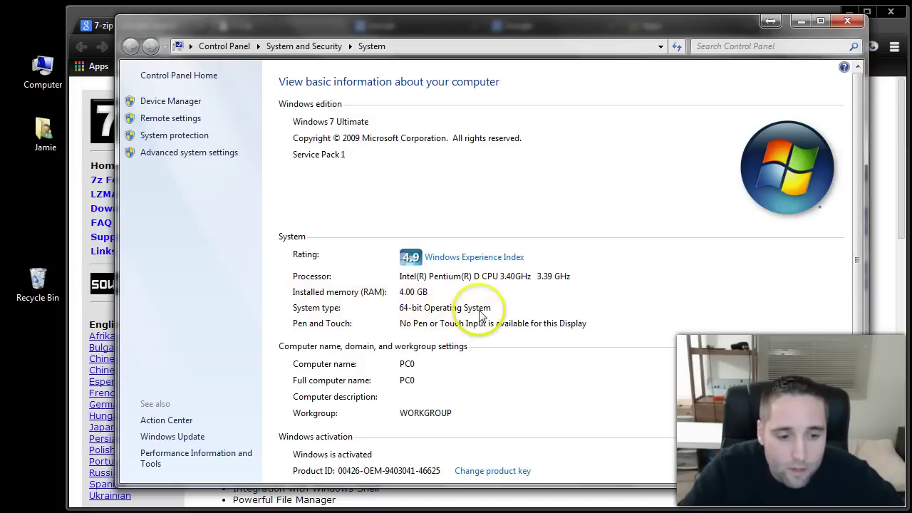
click(847, 21)
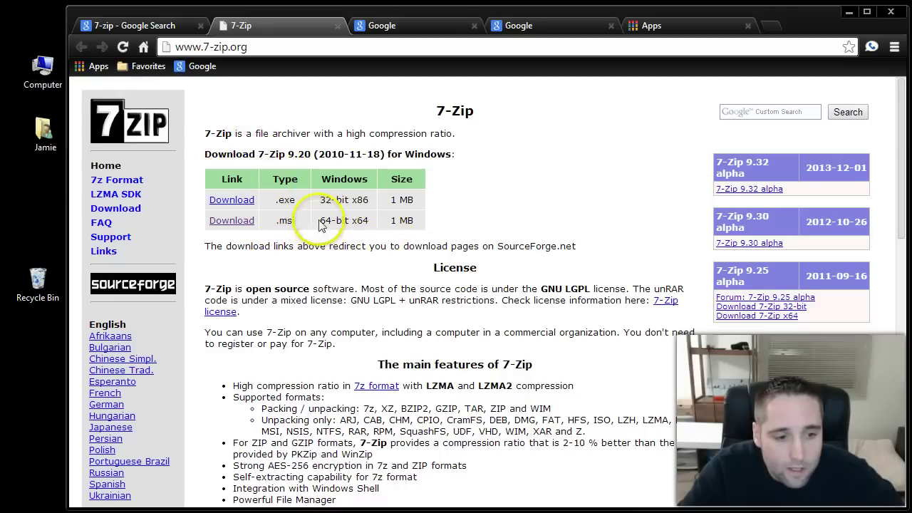
Download the 64-bit x64 .msi 7-Zip installer, then go back to the 7-zip search tab
drag(320, 220, 372, 223)
click(233, 222)
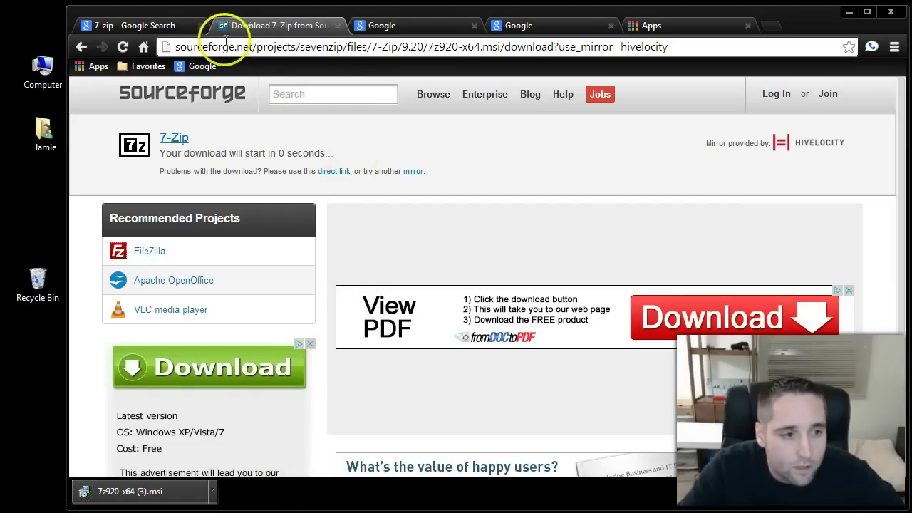
click(150, 25)
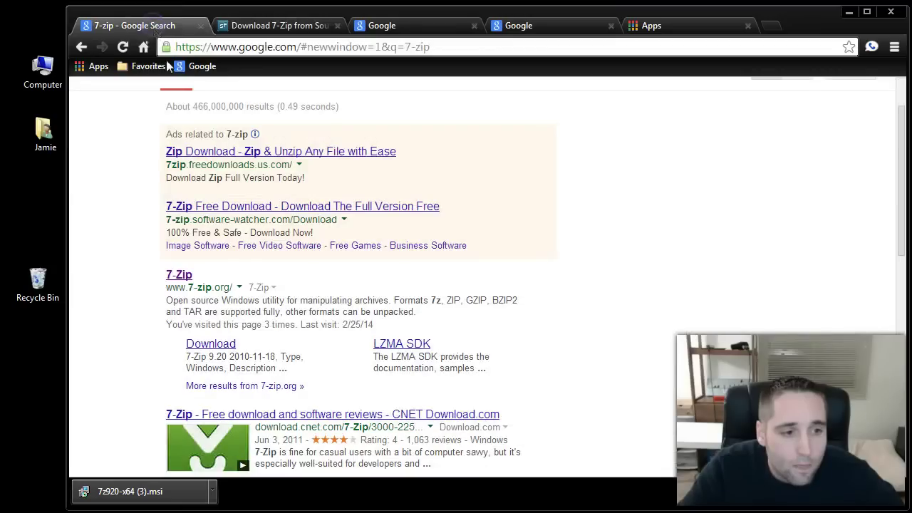
Replace the query with 'java', search, and open java.com from the results
scroll(330, 273, up, 1)
drag(242, 96, 109, 103)
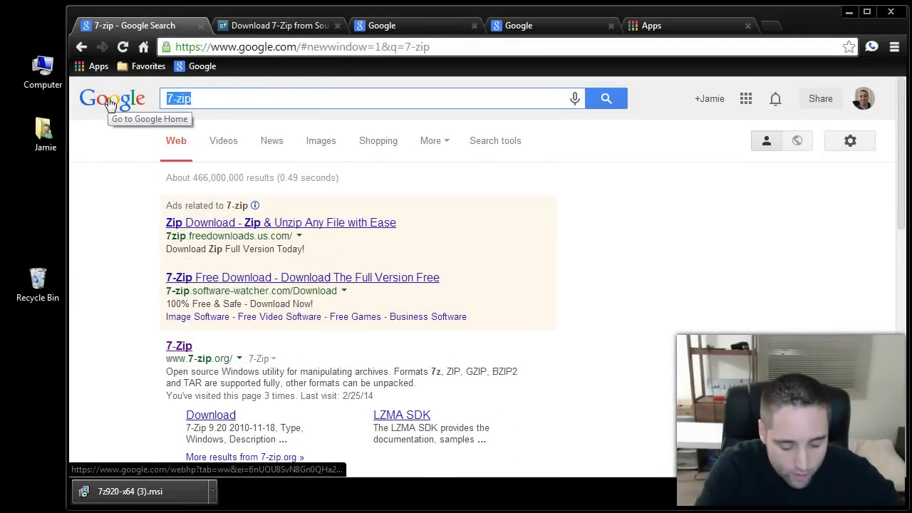
text(java)
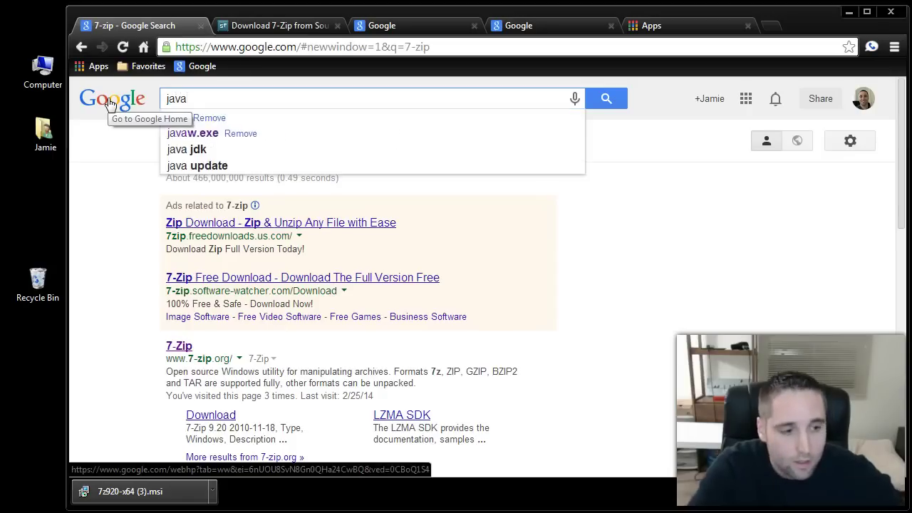
key(Return)
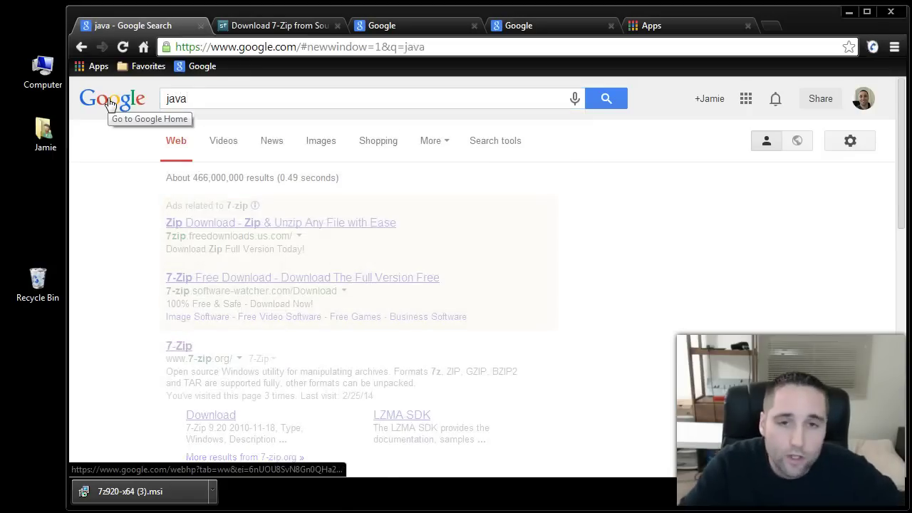
click(128, 106)
scroll(183, 173, down, 1)
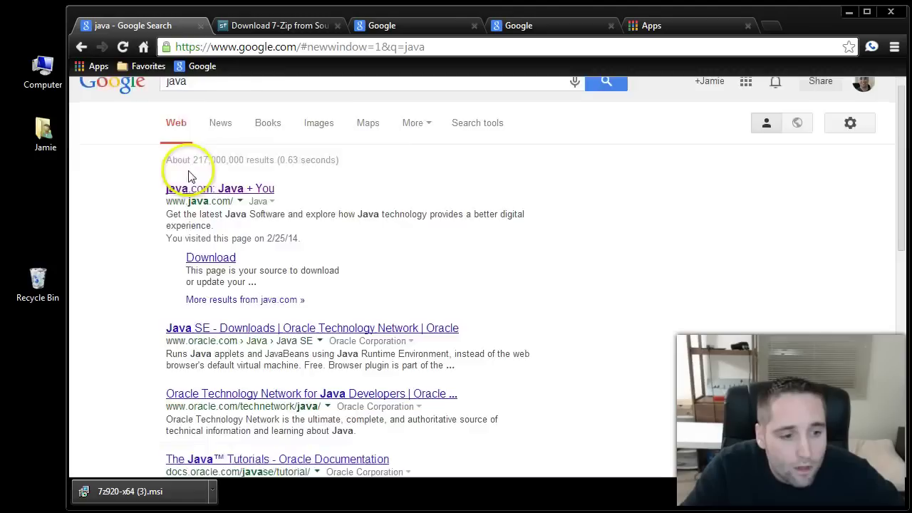
click(210, 153)
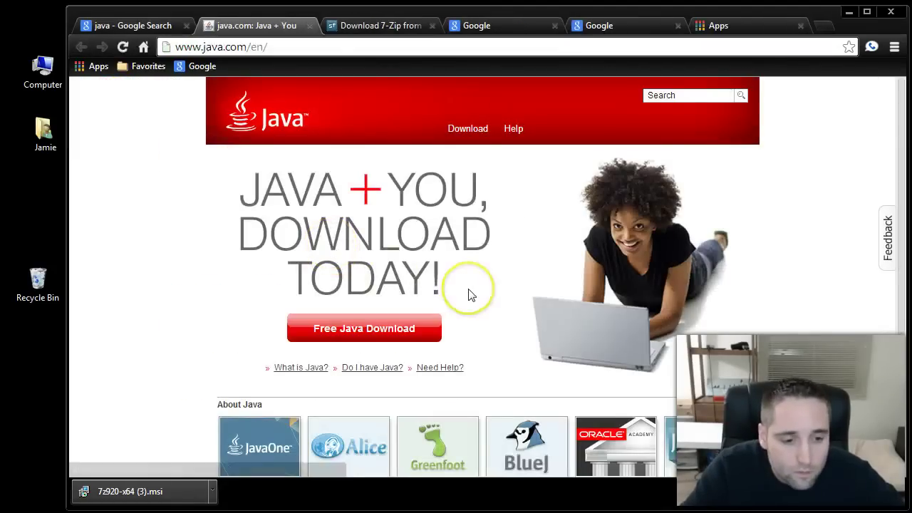
Go to java.com's Developers page and follow the JDK downloads link
scroll(469, 295, down, 1)
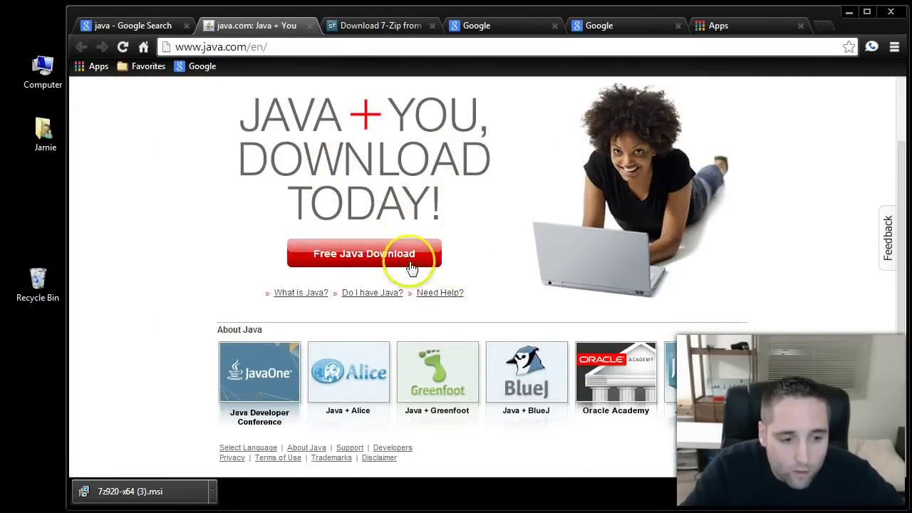
click(392, 447)
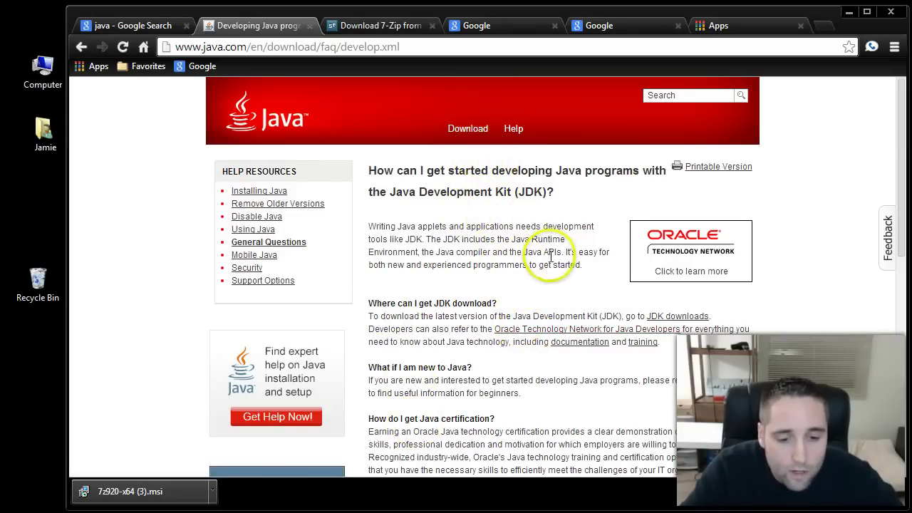
drag(364, 303, 503, 303)
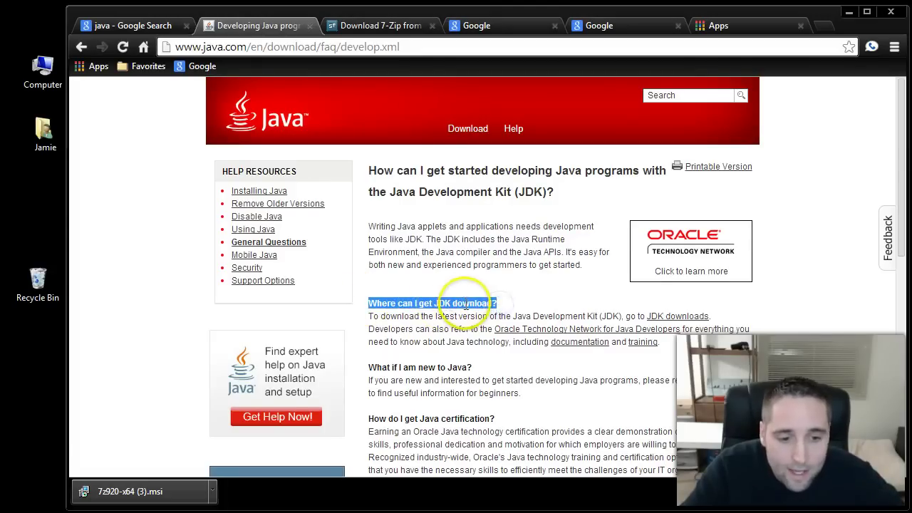
drag(383, 316, 651, 317)
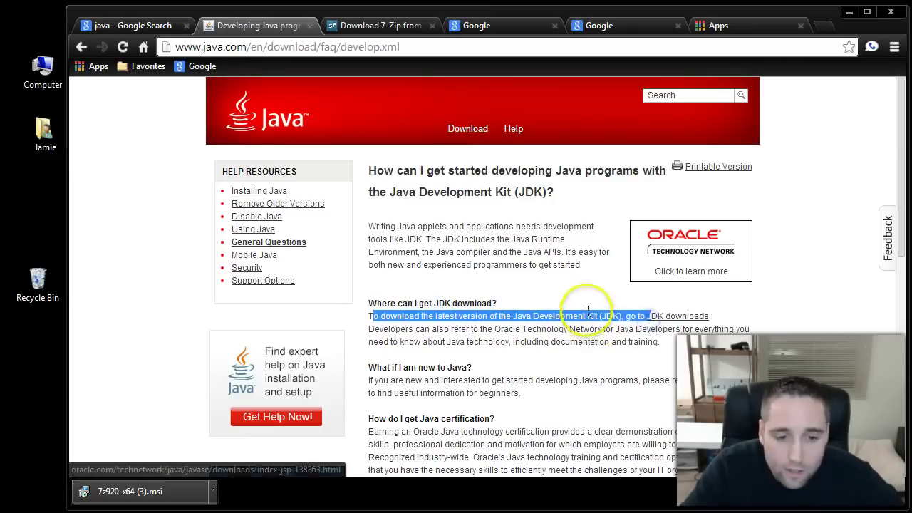
click(588, 311)
click(679, 318)
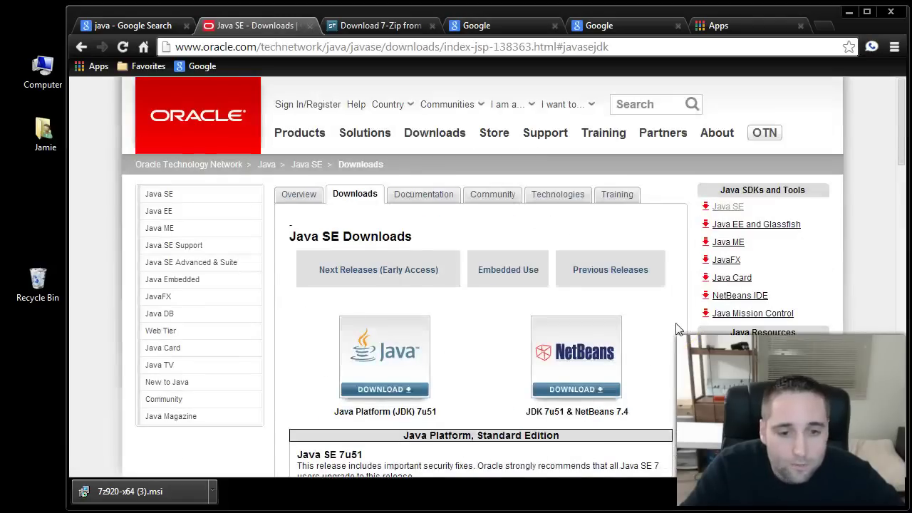
Open the JDK 7 downloads page from Oracle's Java SE Downloads
scroll(670, 324, down, 2)
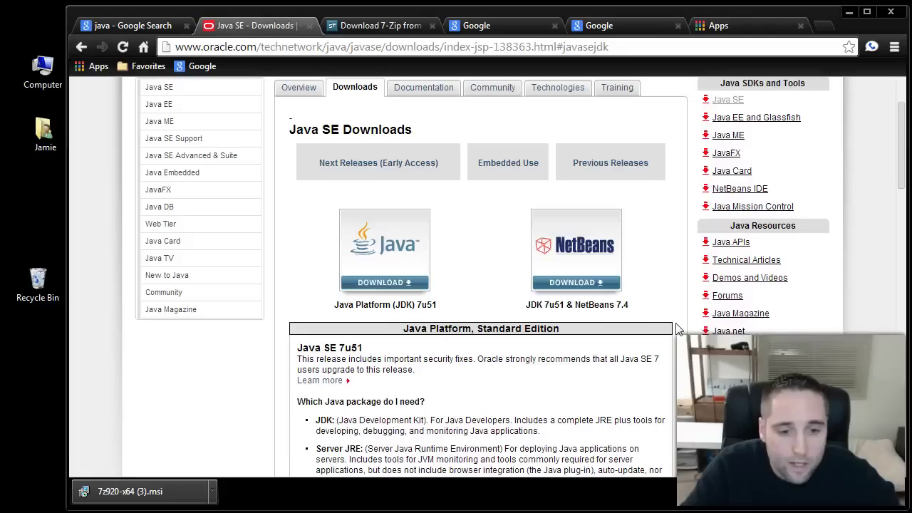
click(638, 305)
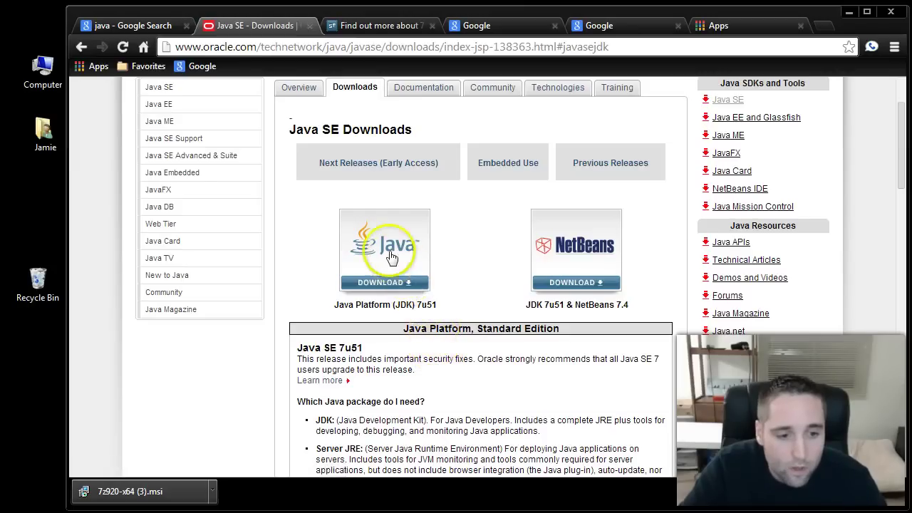
click(363, 253)
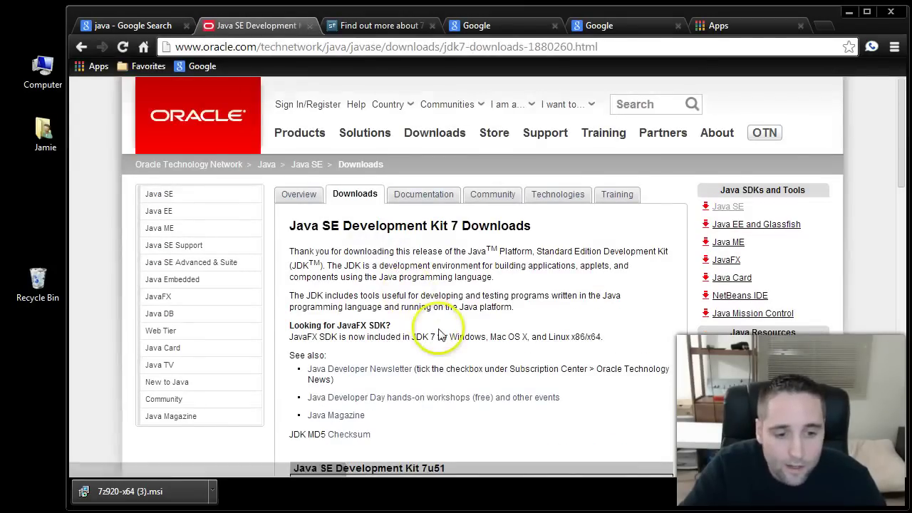
scroll(436, 332, down, 3)
scroll(438, 329, down, 2)
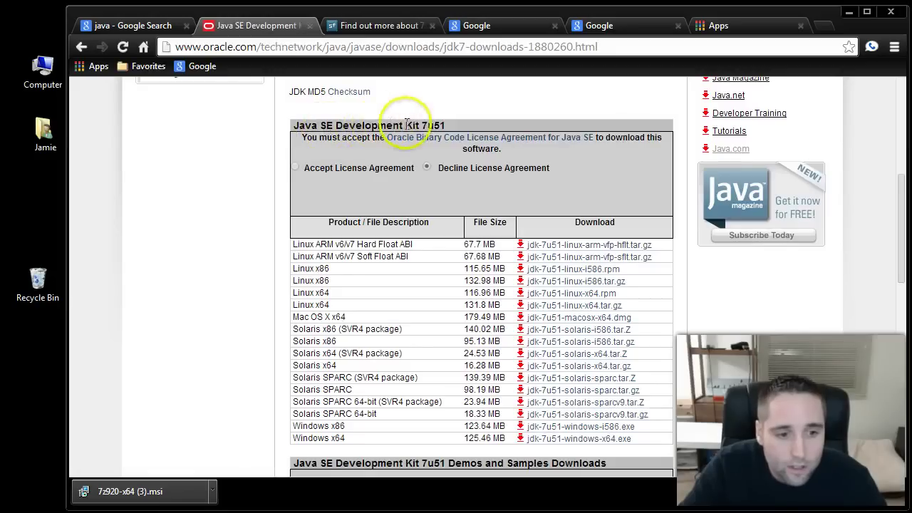
Accept the Java SE licence and download jdk-7u51-windows-x64.exe for Windows x64
click(295, 168)
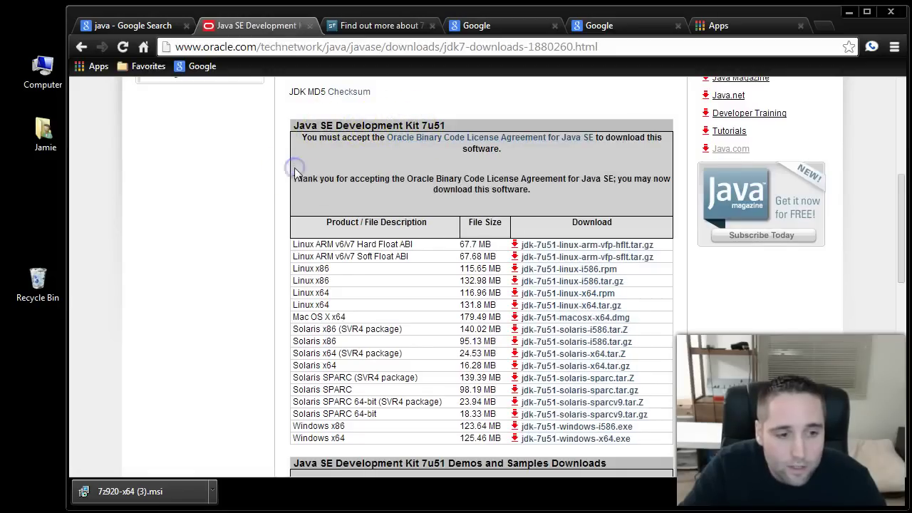
scroll(339, 192, down, 1)
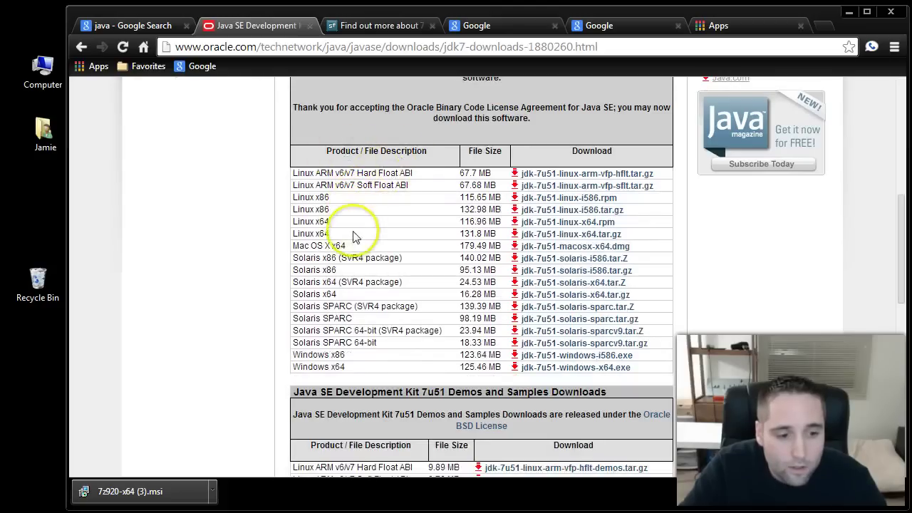
scroll(348, 356, down, 1)
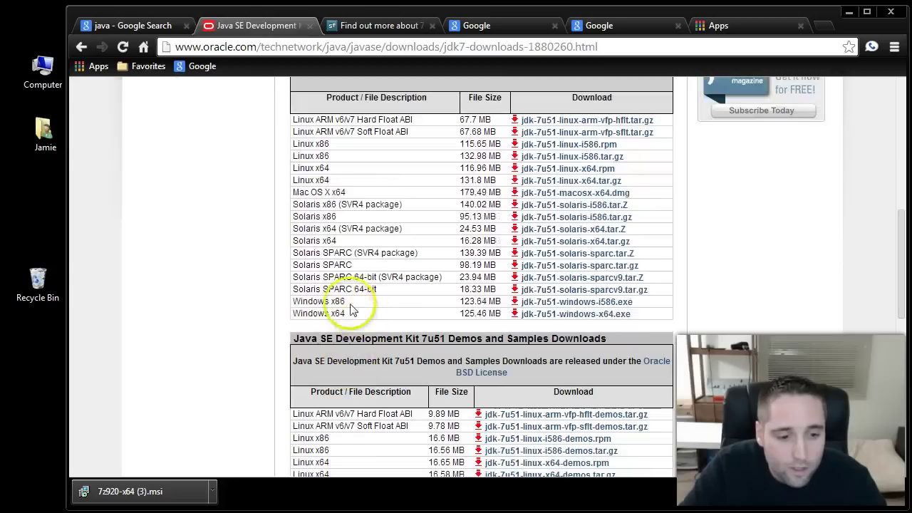
click(299, 302)
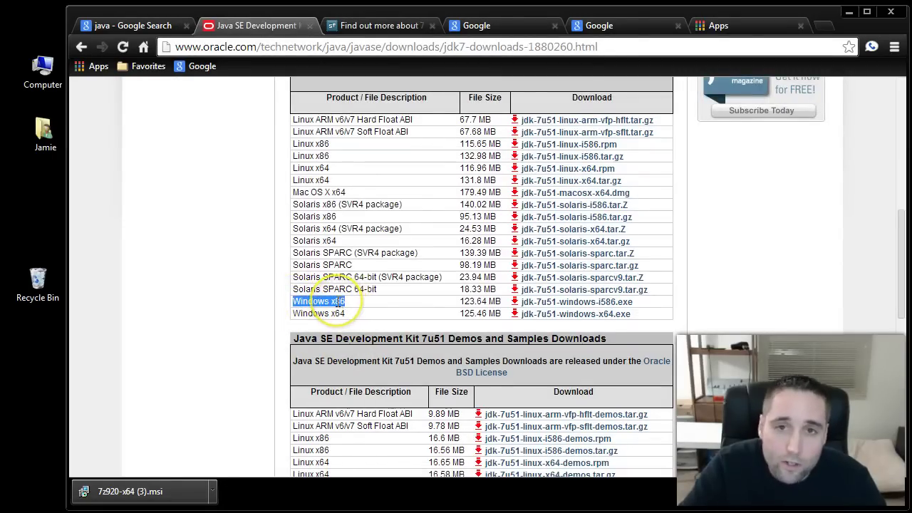
click(295, 315)
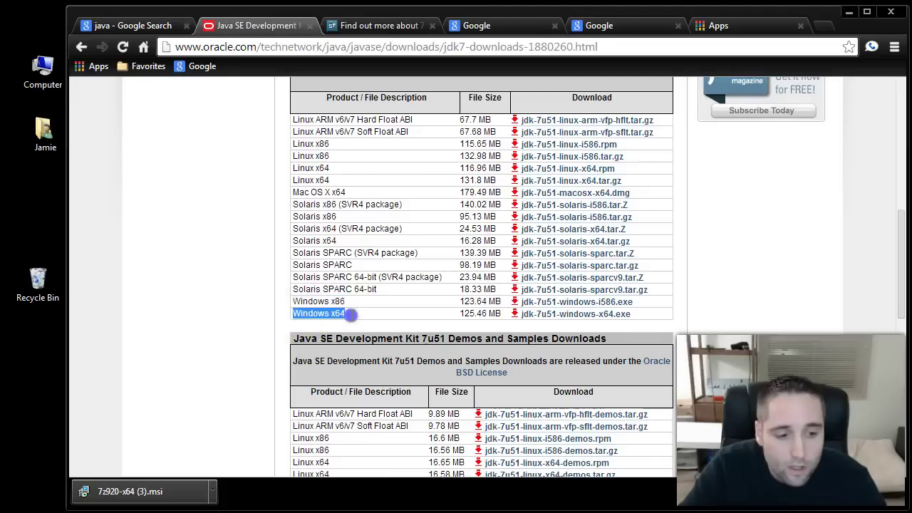
click(584, 317)
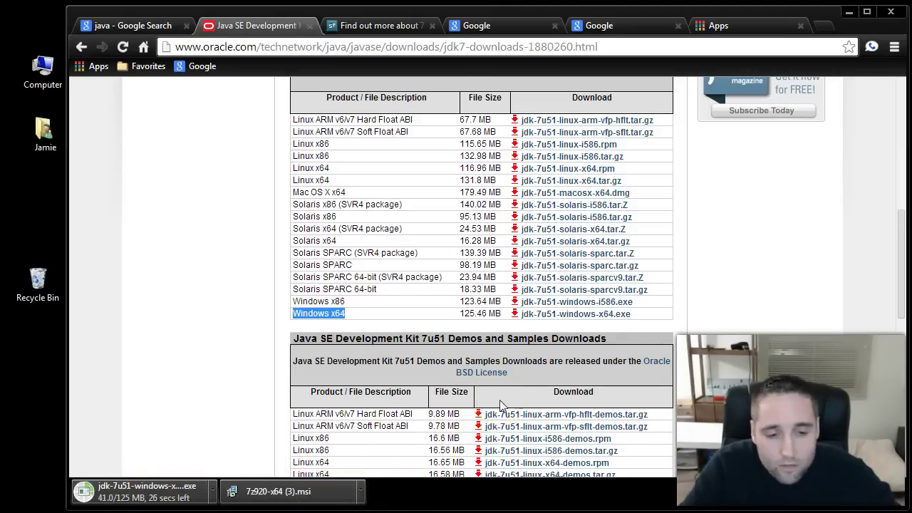
scroll(503, 406, up, 6)
Search Google for 'android development' and open developer.android.com
click(197, 66)
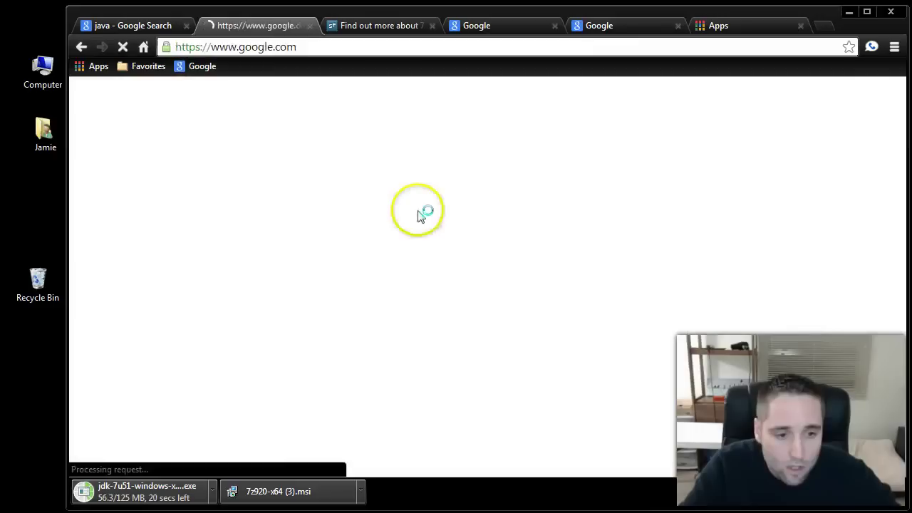
click(403, 308)
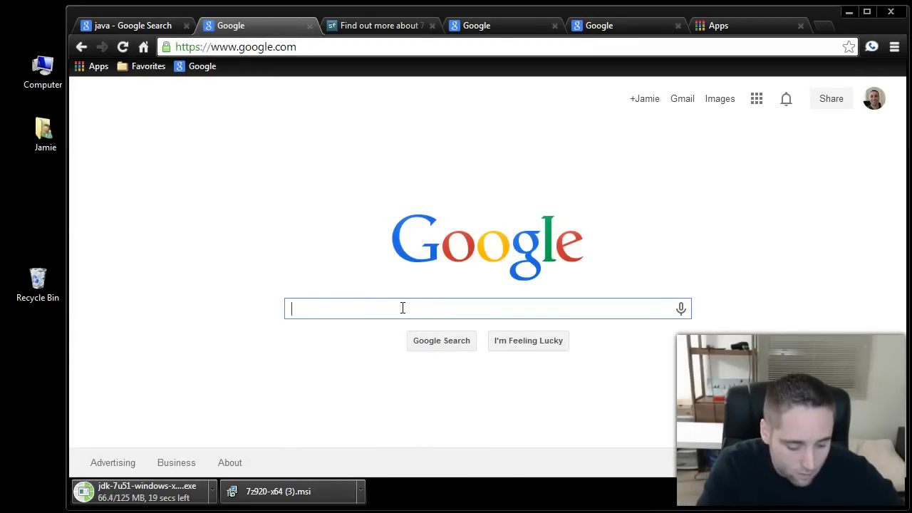
text(andro)
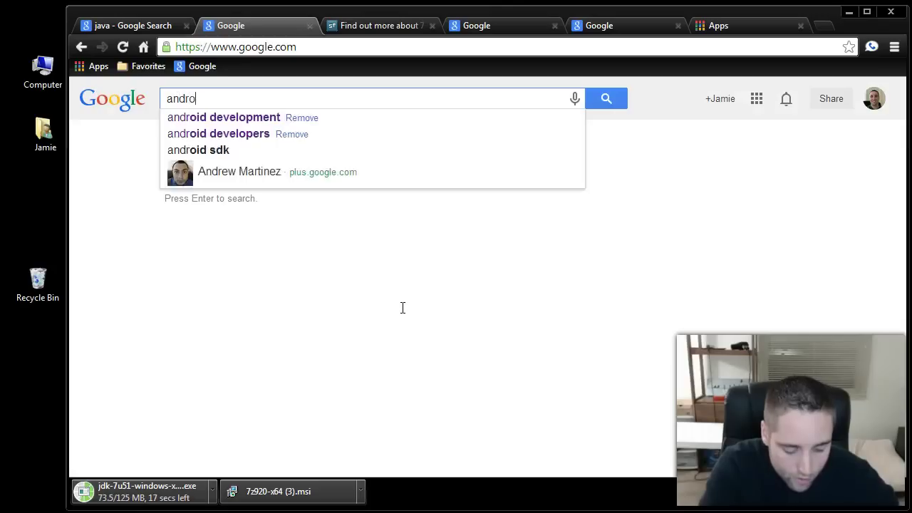
text(id deve)
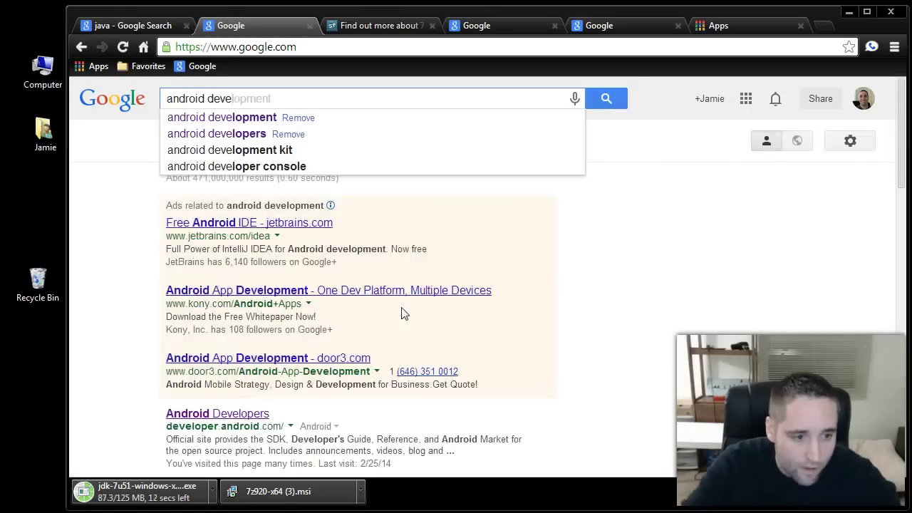
click(251, 117)
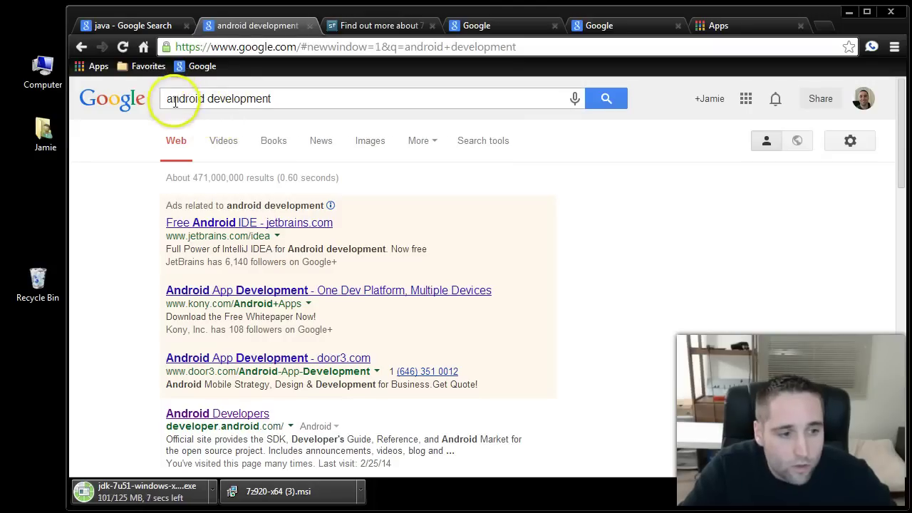
scroll(306, 245, down, 3)
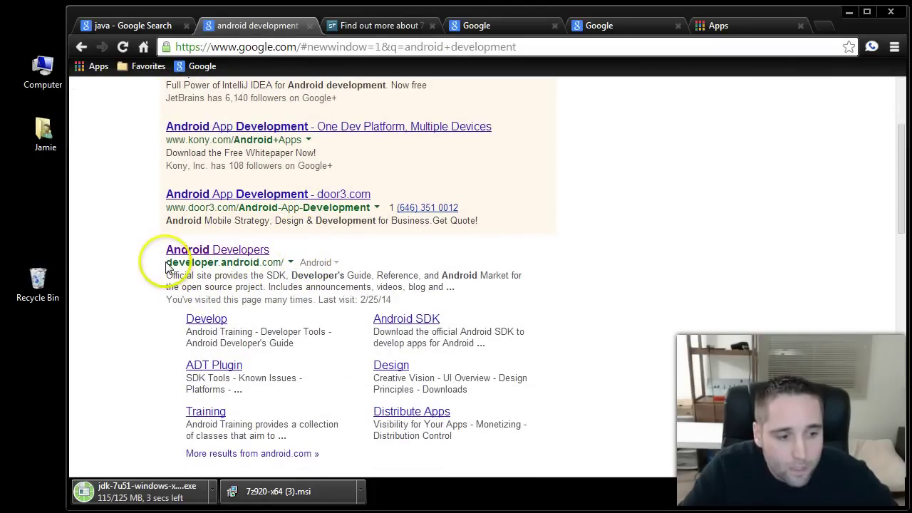
drag(168, 262, 216, 263)
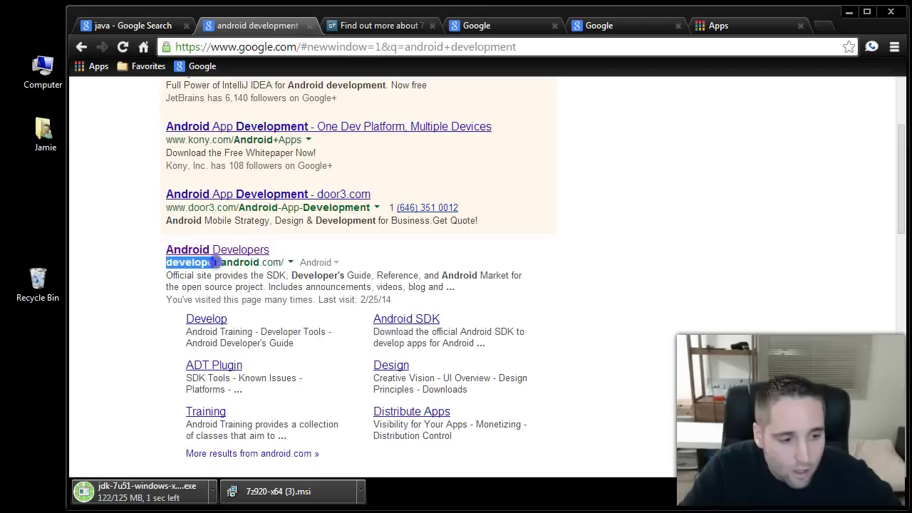
drag(279, 263, 285, 262)
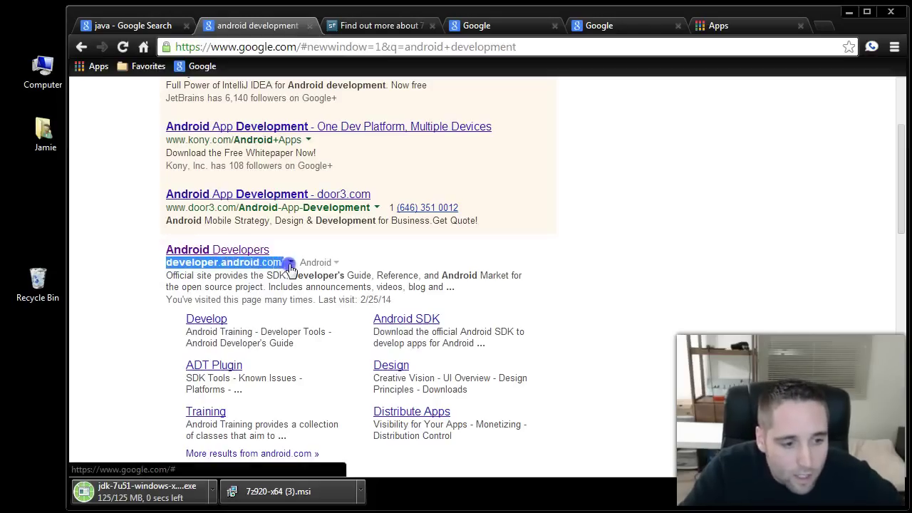
click(217, 250)
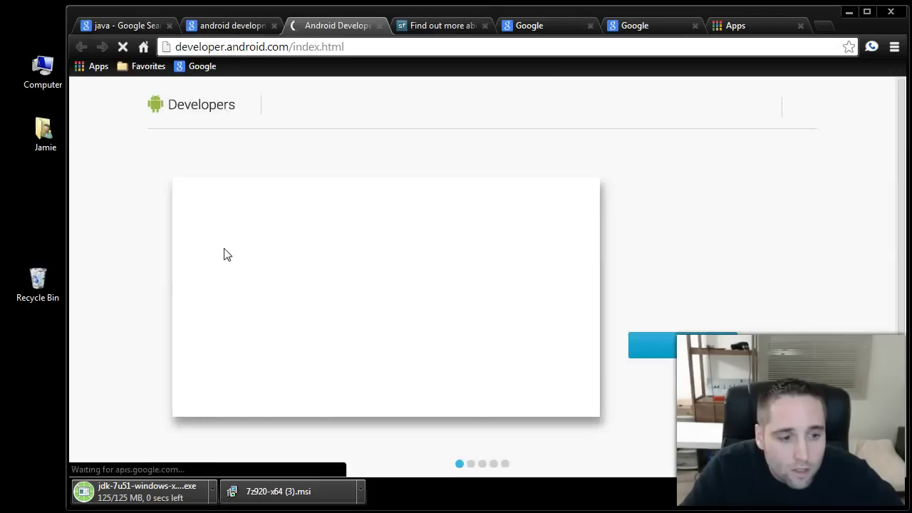
Navigate Develop > Tools to the Get the Android SDK page
click(259, 226)
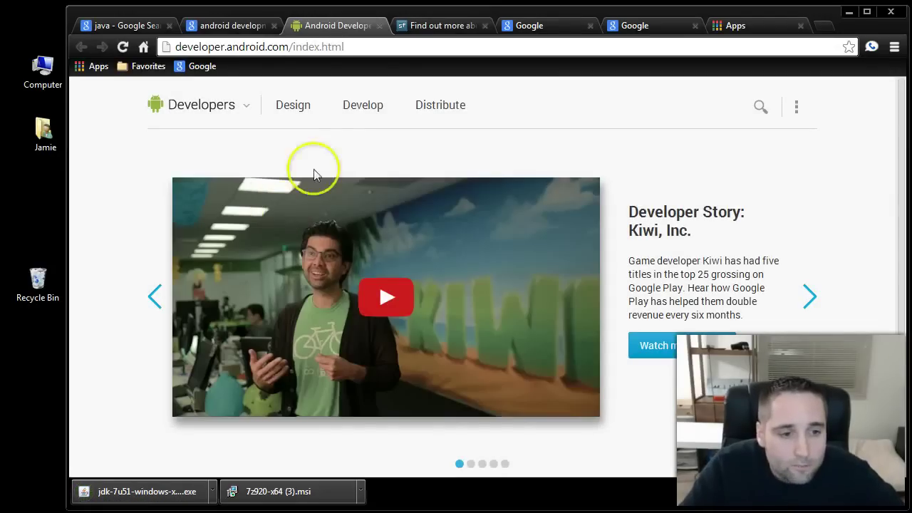
click(361, 106)
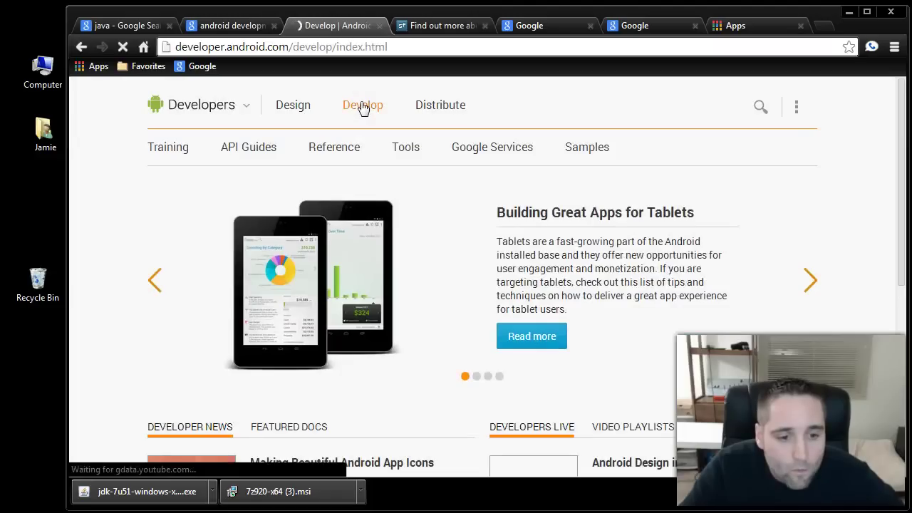
click(397, 198)
click(406, 147)
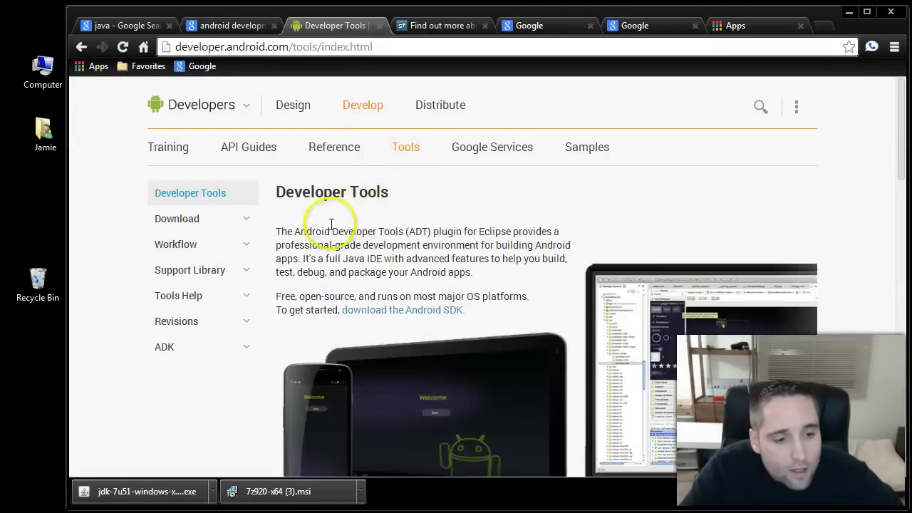
click(190, 223)
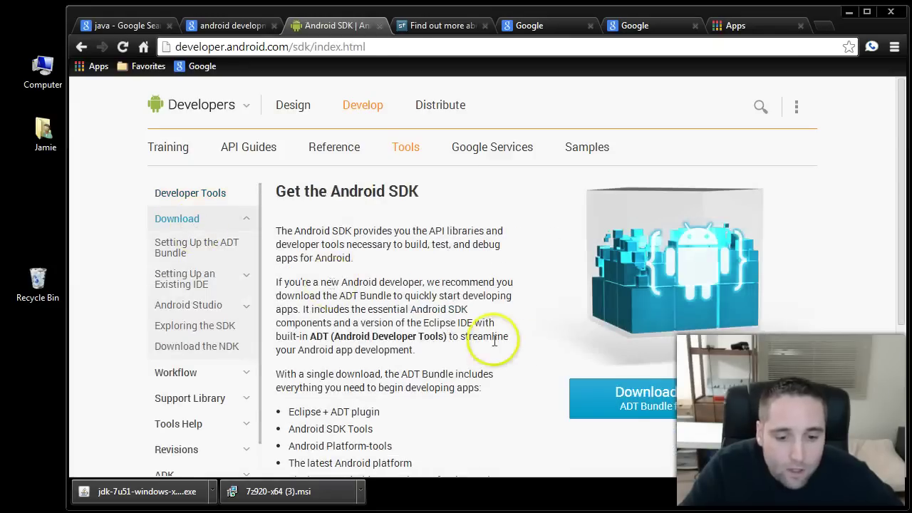
scroll(511, 352, down, 1)
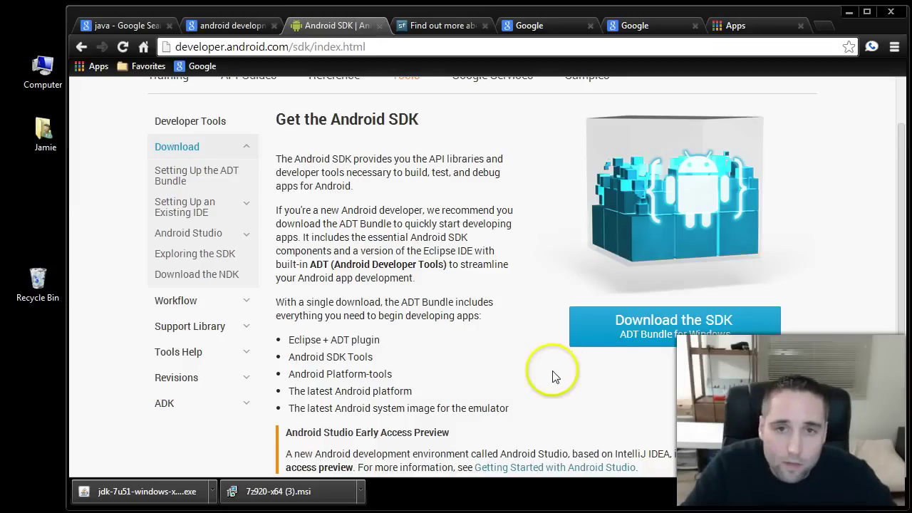
Agree to the SDK terms, choose 64-bit, and download the ADT Bundle for Windows
click(676, 326)
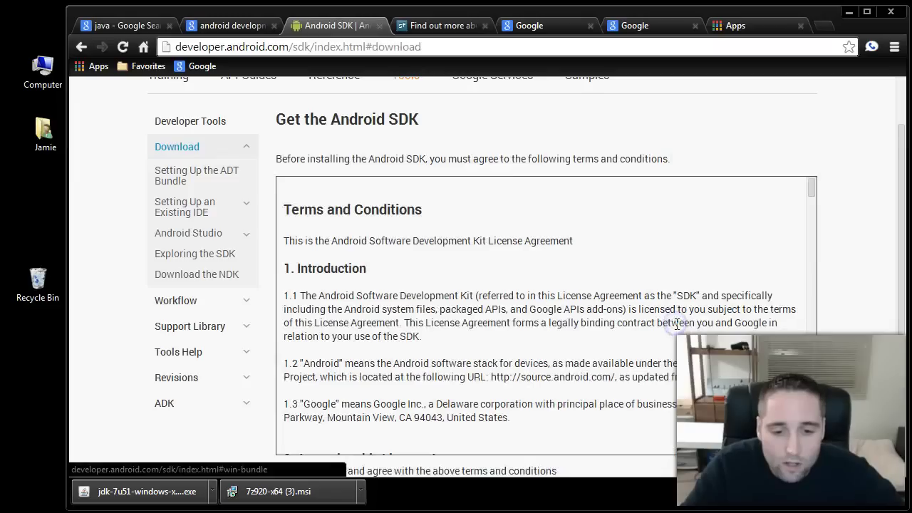
drag(898, 260, 902, 358)
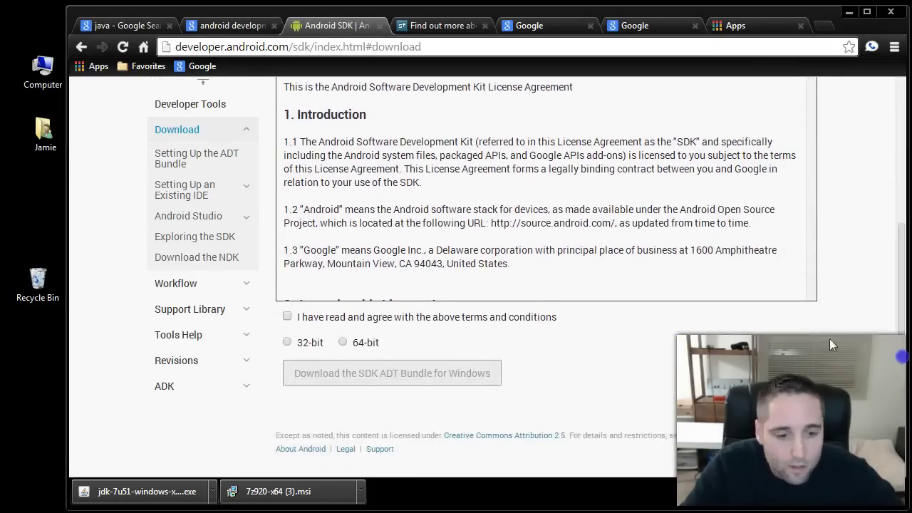
click(286, 316)
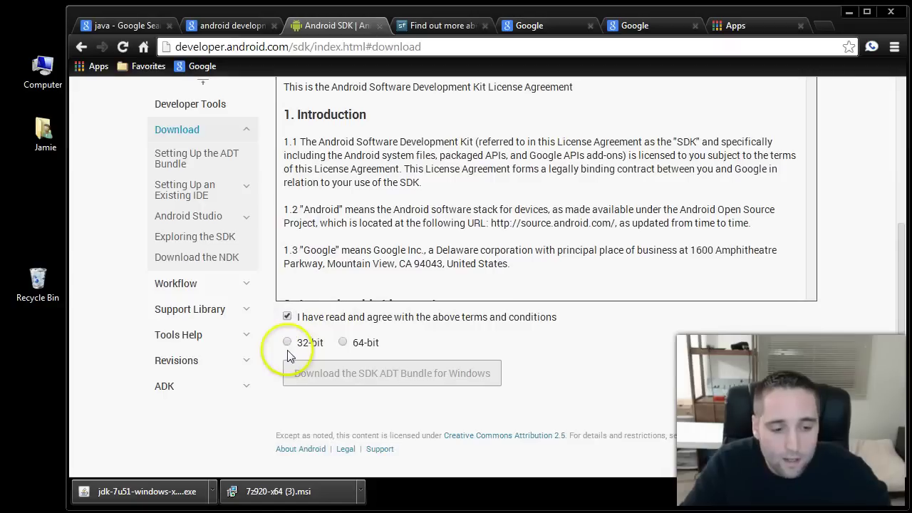
click(344, 343)
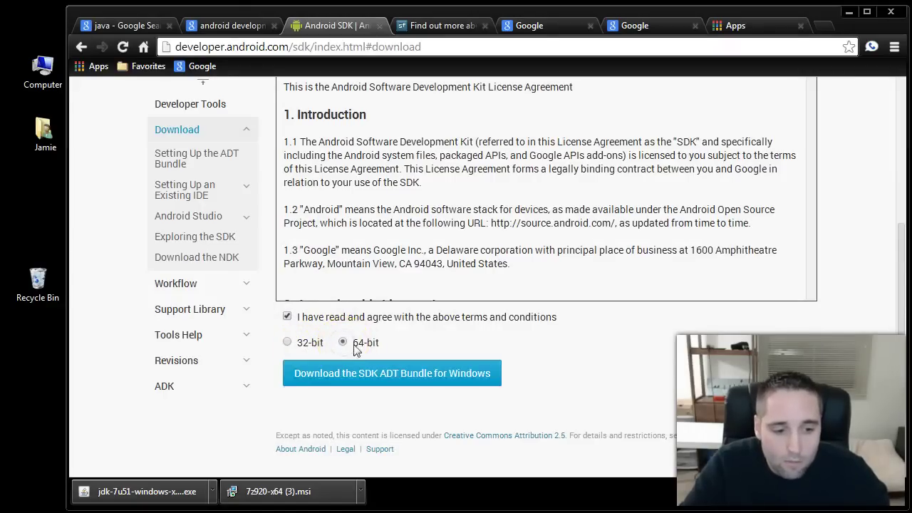
click(401, 379)
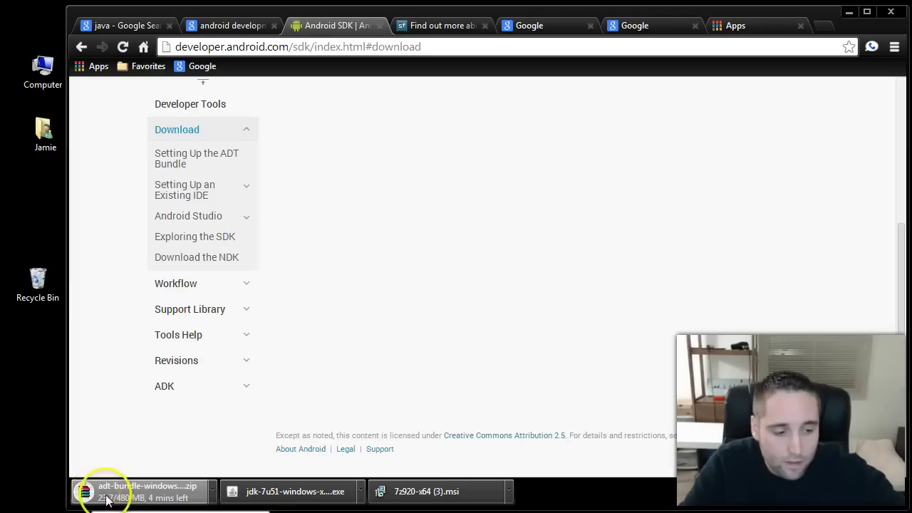
click(141, 489)
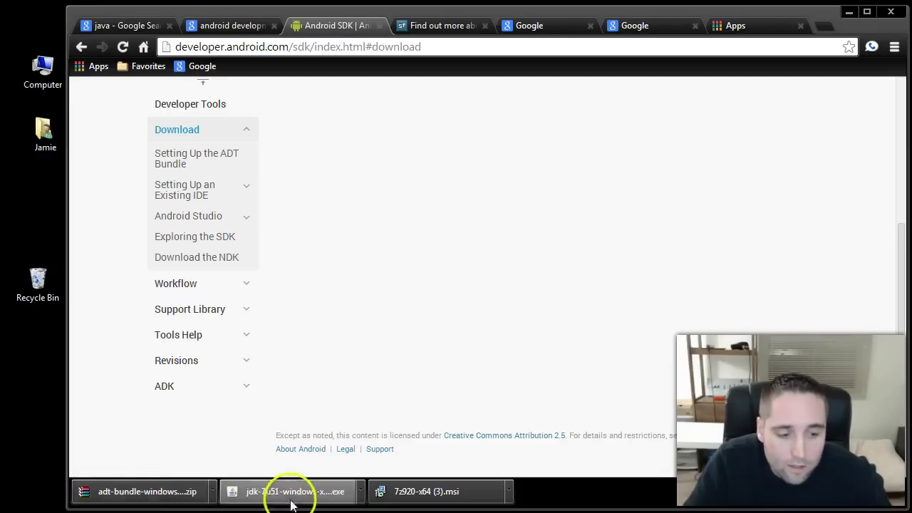
Search Google for 'winrar' in the spare tab and open the rarlab.com site
click(539, 24)
click(376, 307)
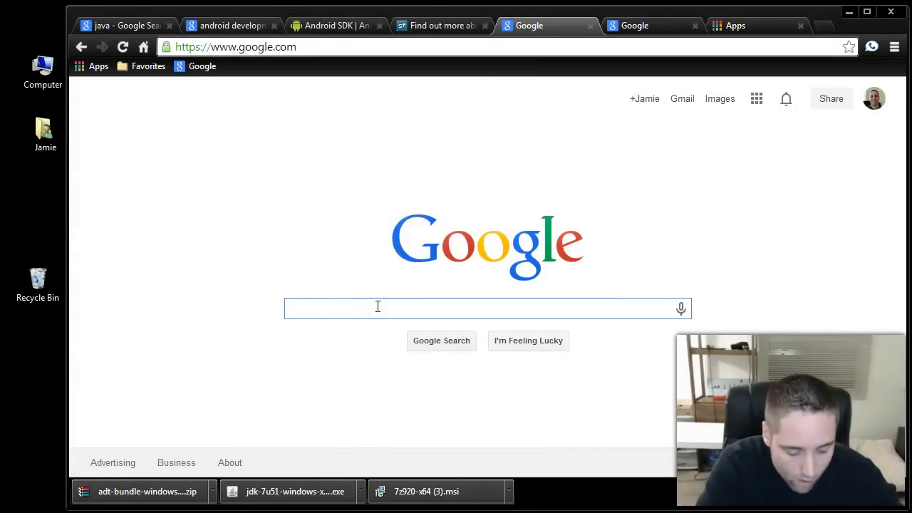
text(winrar)
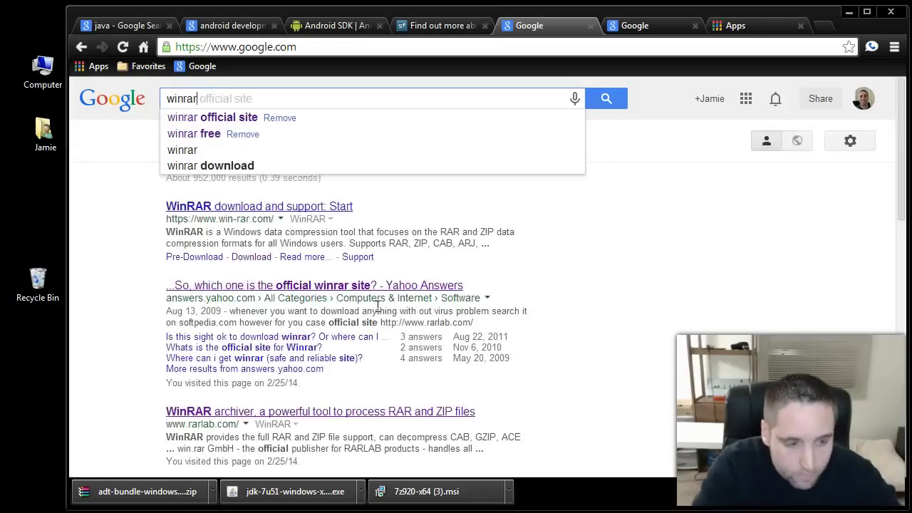
key(Return)
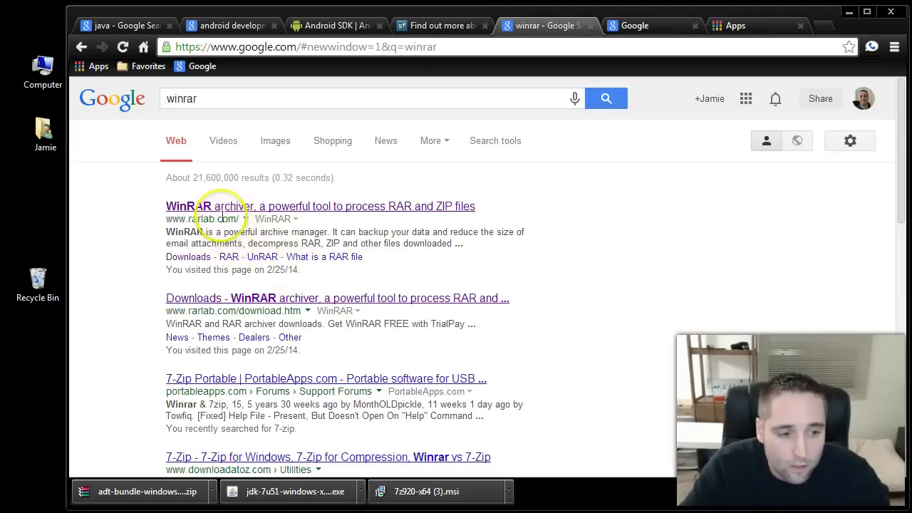
drag(170, 219, 230, 220)
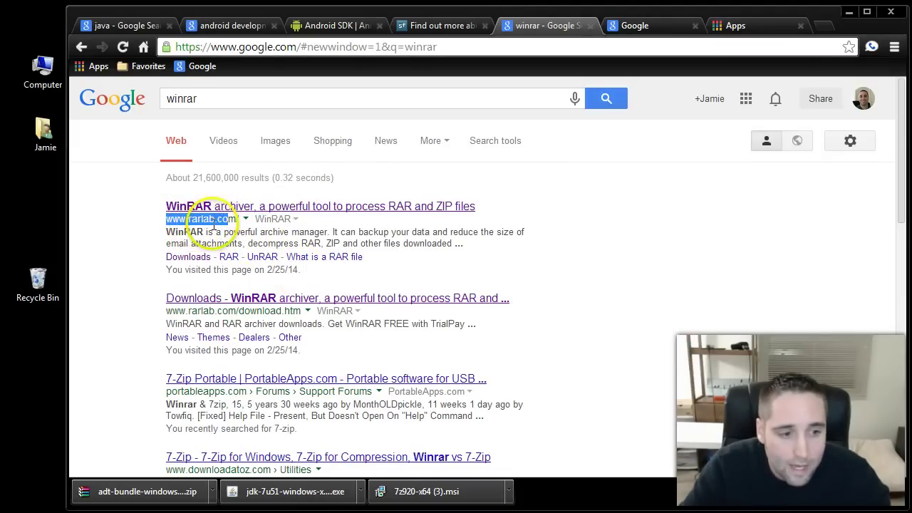
click(265, 206)
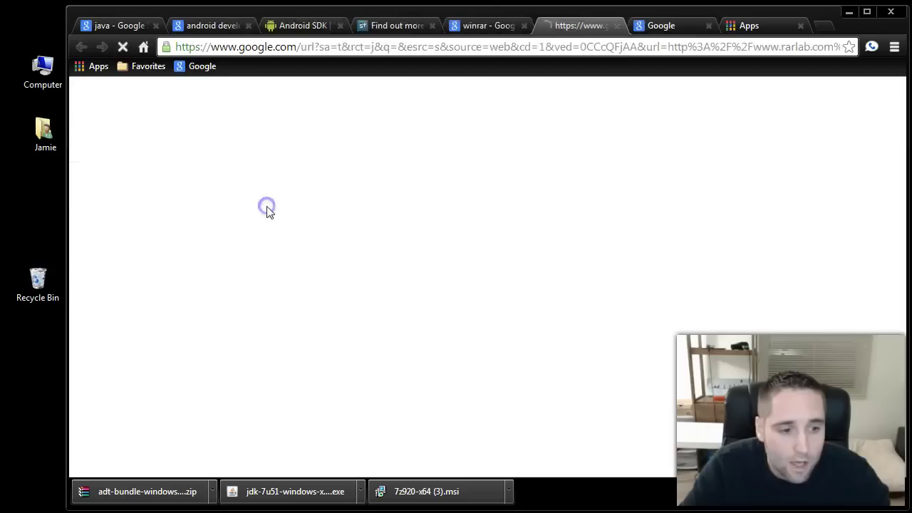
Open the RARLAB Downloads page and browse the localized WinRAR versions list
scroll(397, 418, down, 1)
scroll(384, 399, up, 1)
click(114, 205)
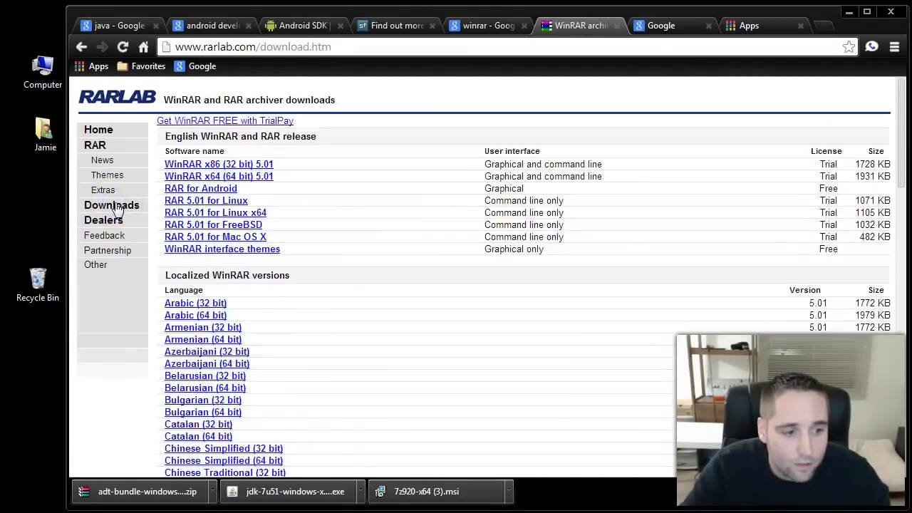
scroll(295, 261, down, 3)
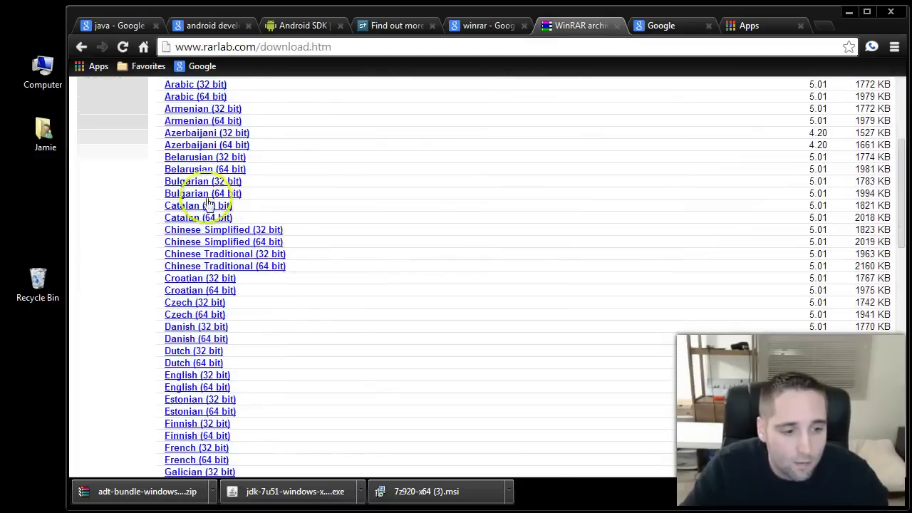
scroll(182, 381, down, 1)
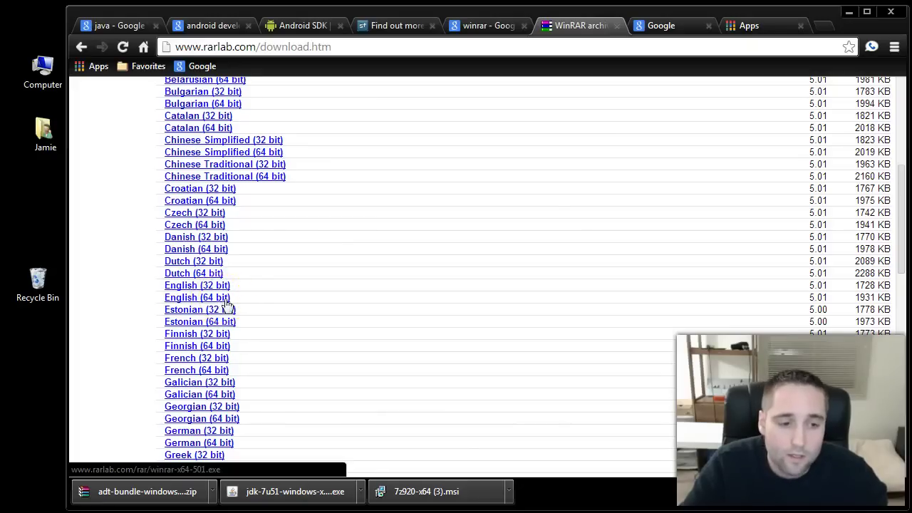
scroll(227, 304, up, 5)
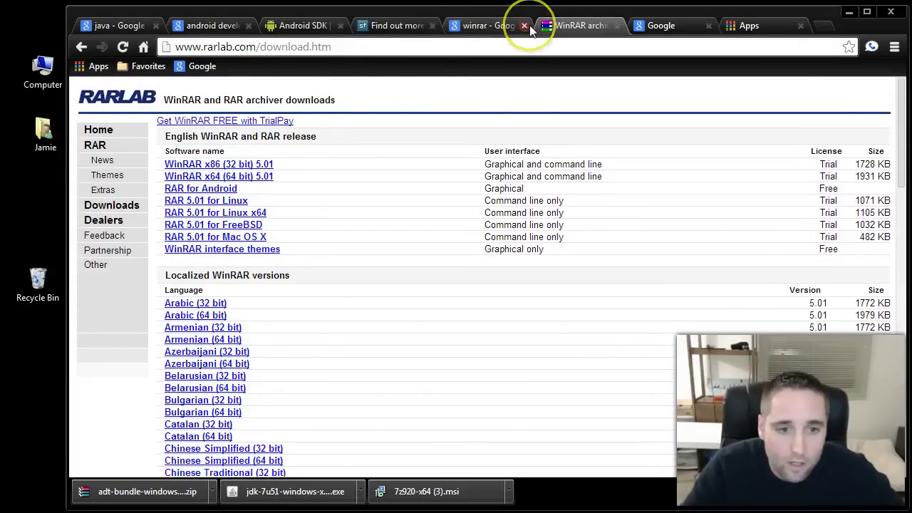
Close the WinRAR, winrar search and 7-Zip SourceForge tabs
click(617, 26)
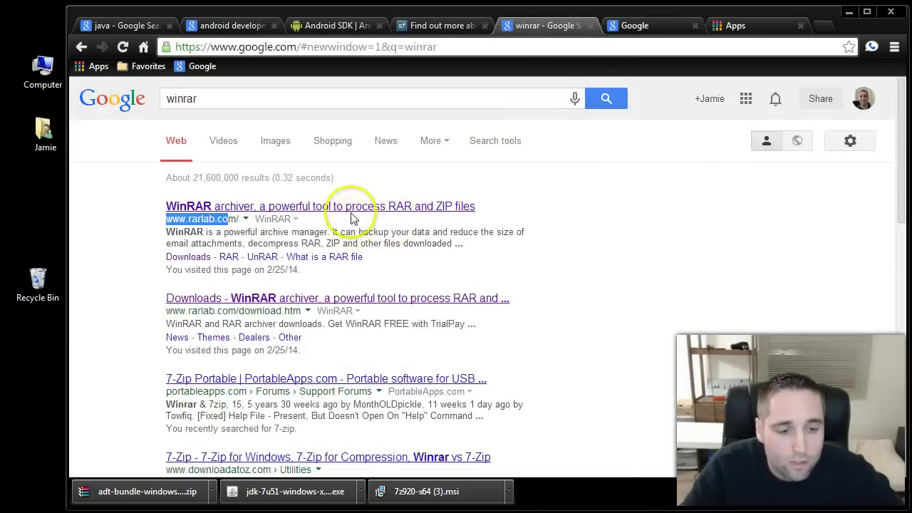
click(590, 27)
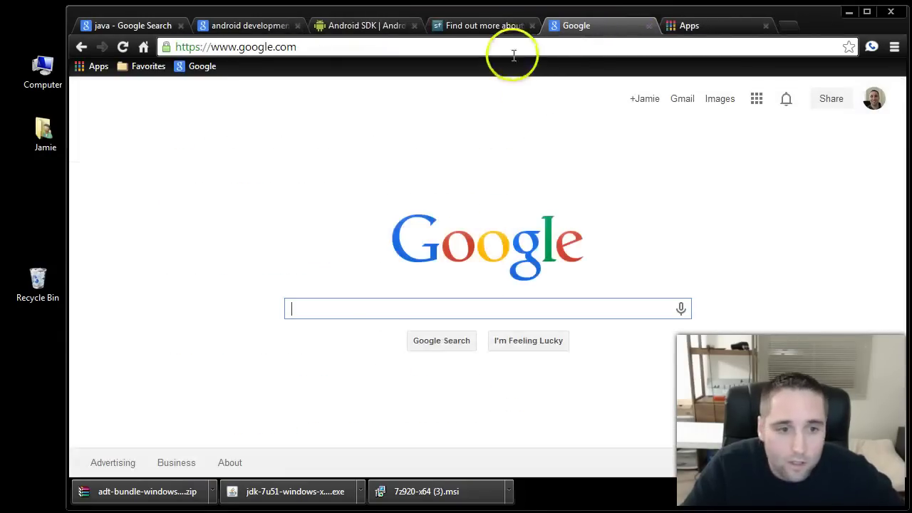
click(491, 28)
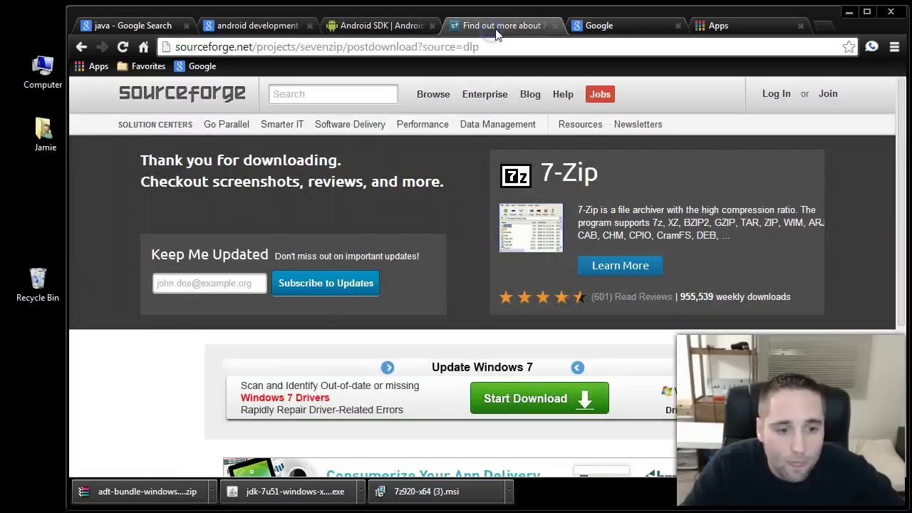
click(554, 27)
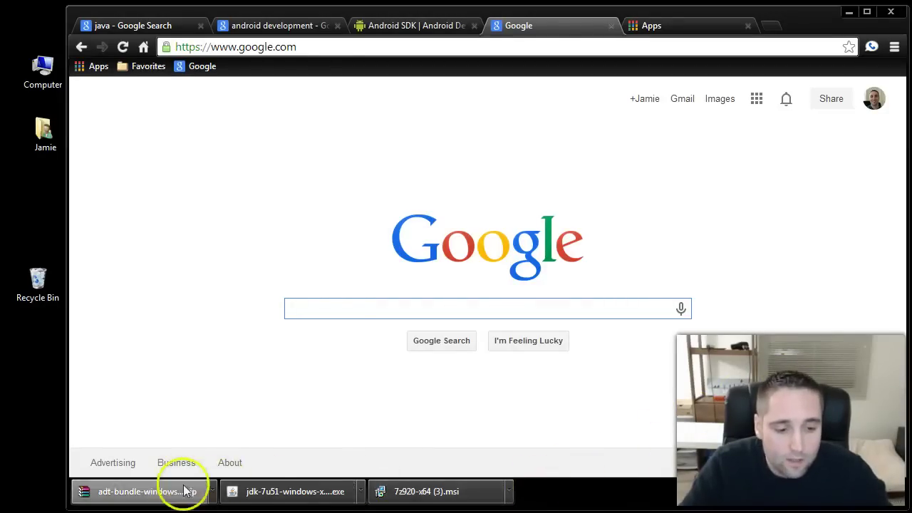
Show Chrome's downloads list and open the Downloads folder in Explorer
click(895, 47)
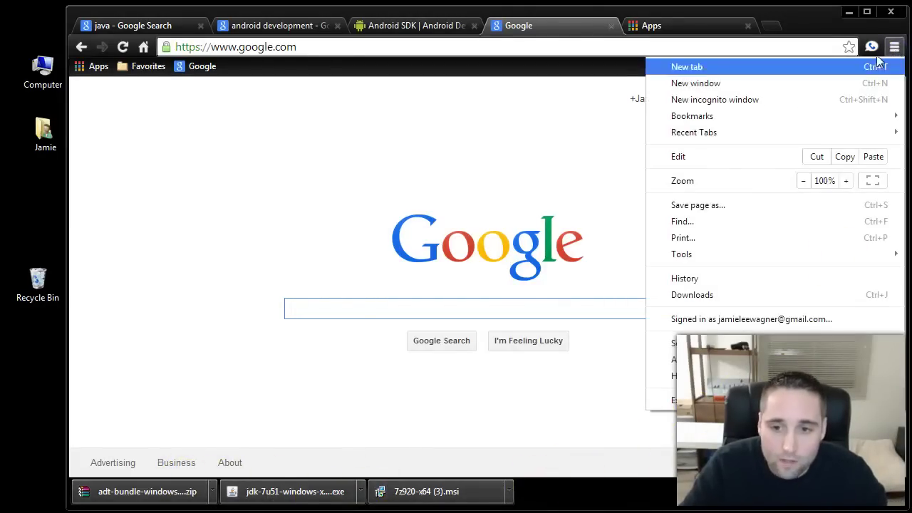
click(725, 296)
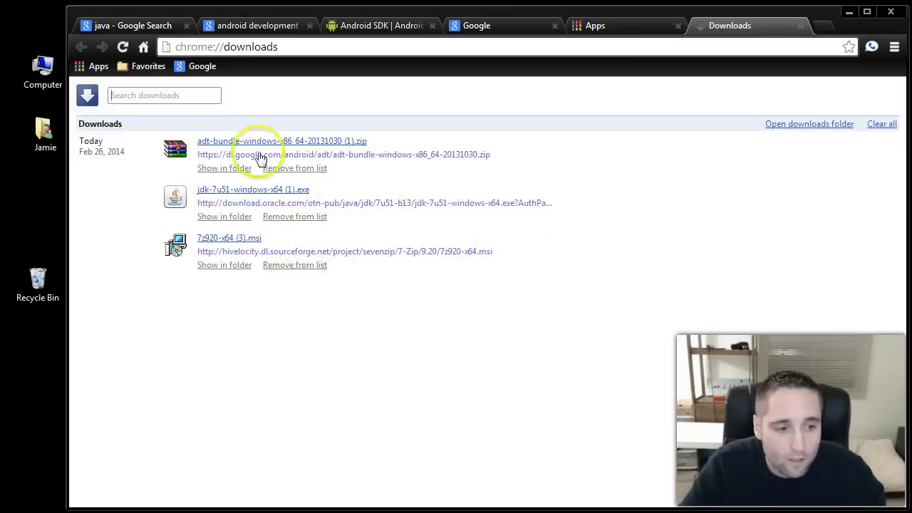
click(809, 127)
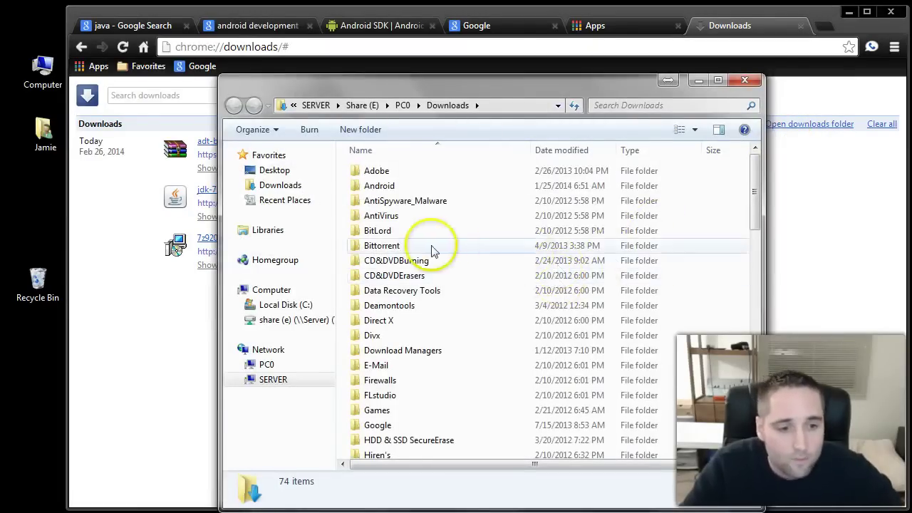
drag(755, 186, 746, 445)
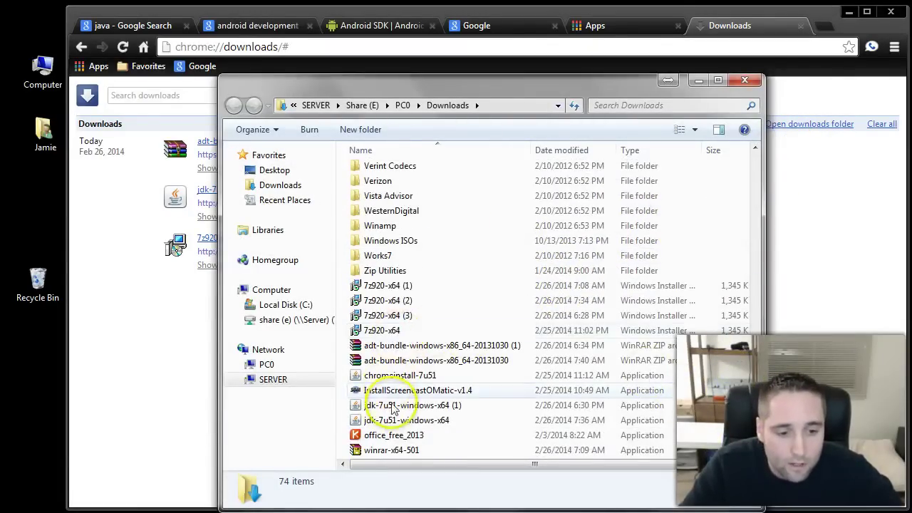
right_click(465, 347)
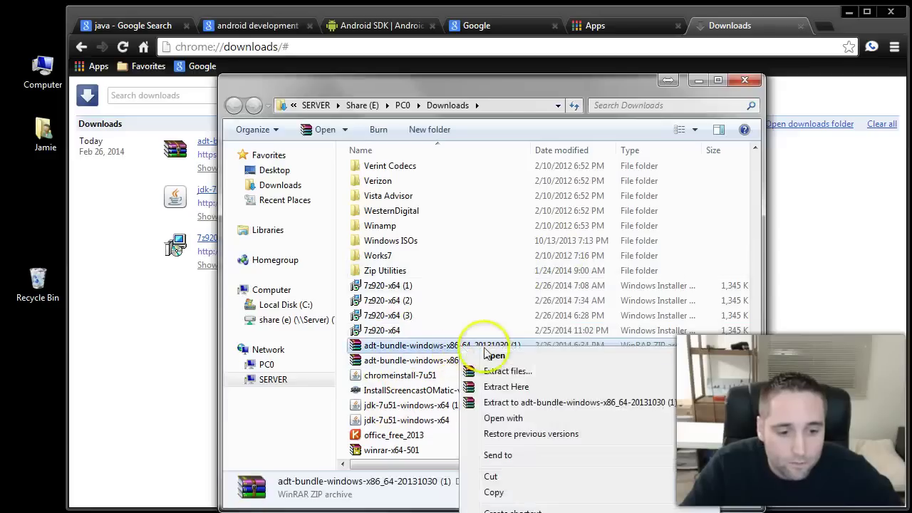
key(m)
key(Escape)
key(shift+F10)
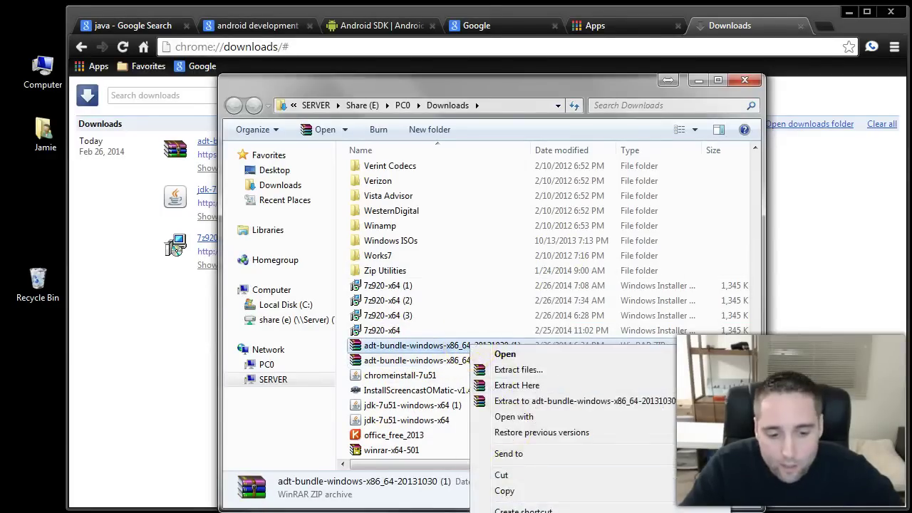
key(d)
click(598, 322)
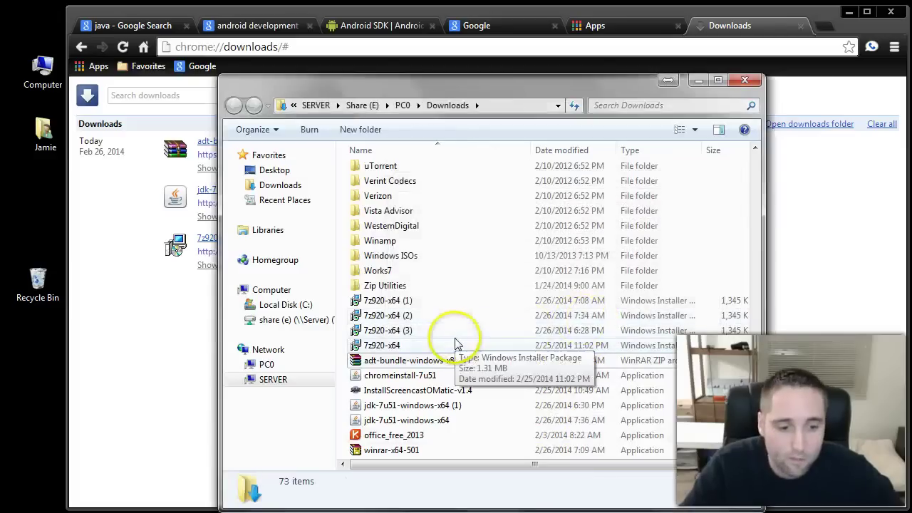
Delete the duplicate jdk-7u51-windows-x64 (1) installer
click(449, 406)
right_click(439, 405)
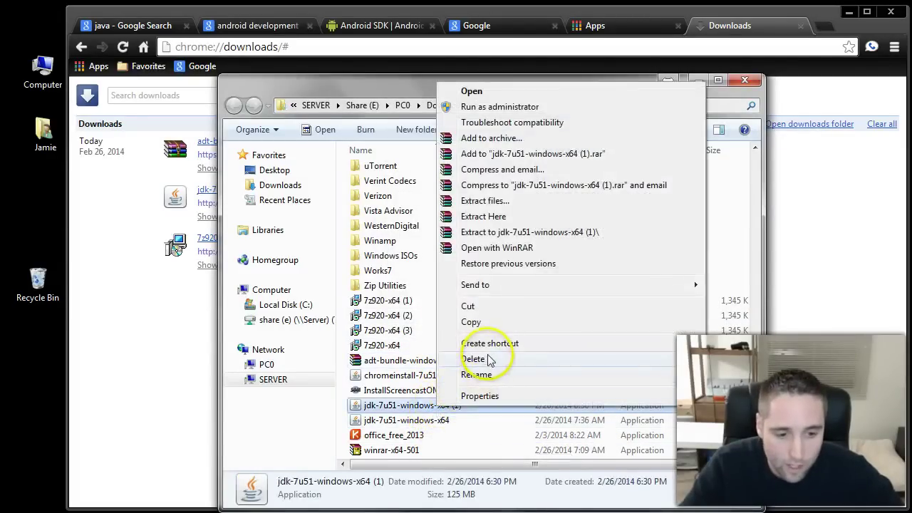
click(474, 358)
click(629, 322)
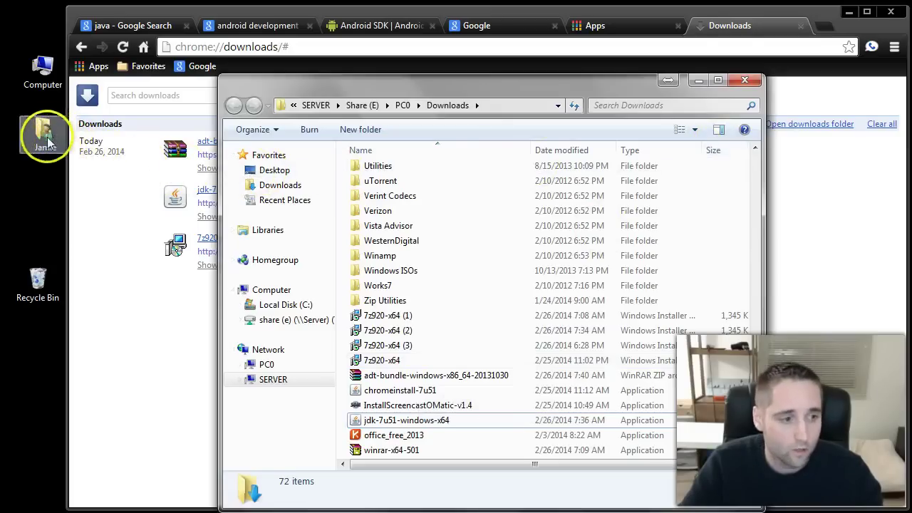
Open the Jamie > Downloads folder
click(745, 82)
double_click(42, 133)
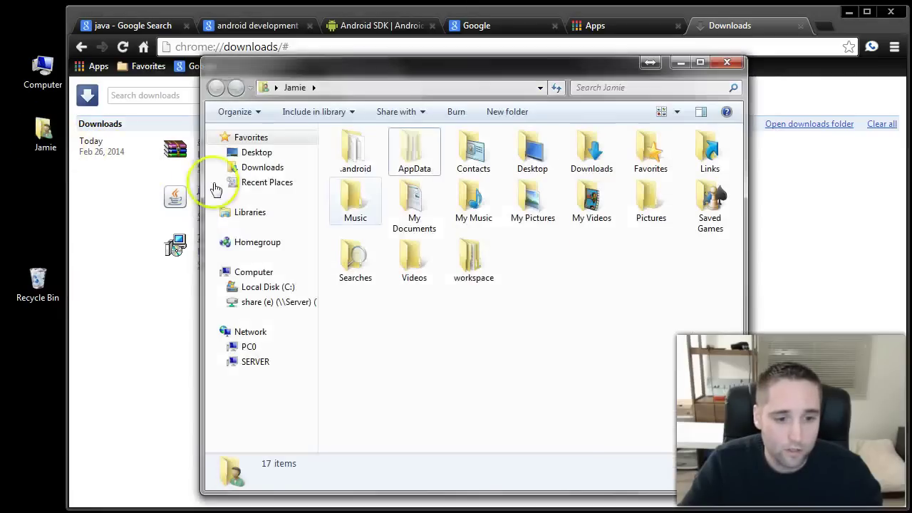
double_click(589, 157)
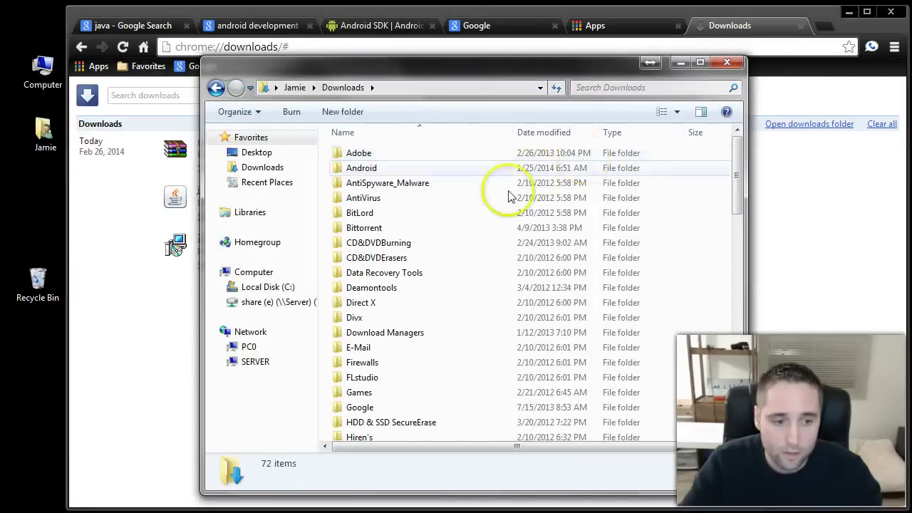
drag(738, 176, 710, 447)
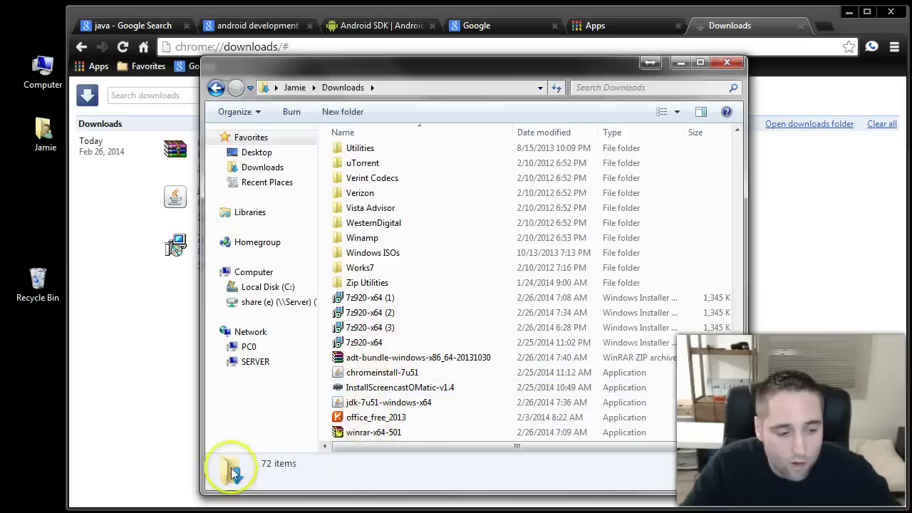
right_click(404, 364)
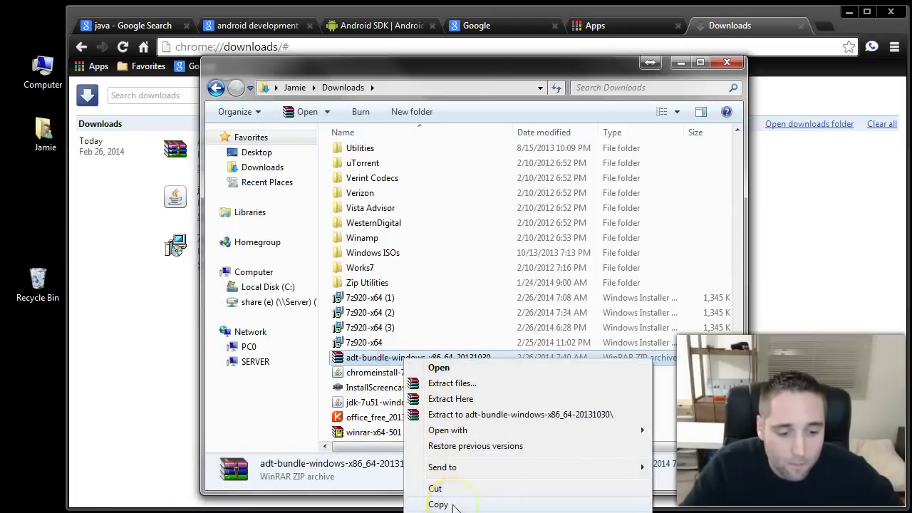
click(453, 507)
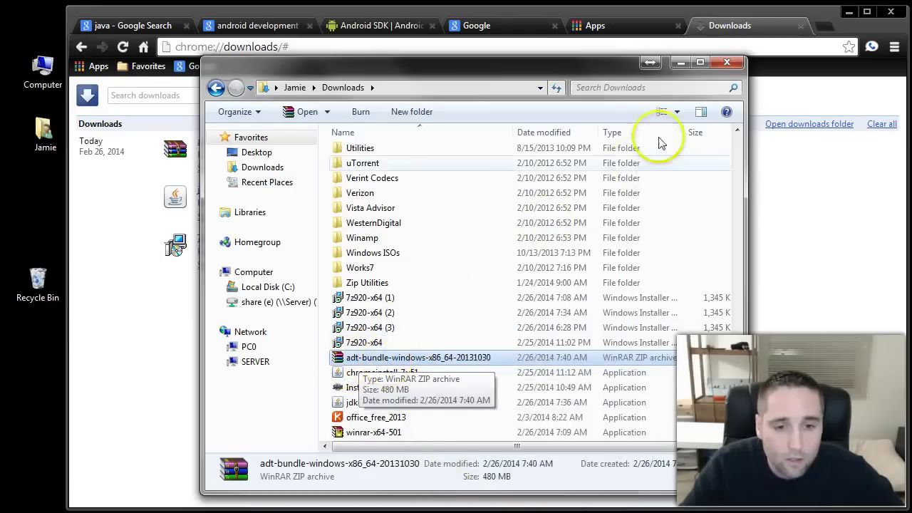
click(726, 63)
Paste the adt-bundle archive into the Jamie user folder and let the 480 MB copy finish
double_click(46, 133)
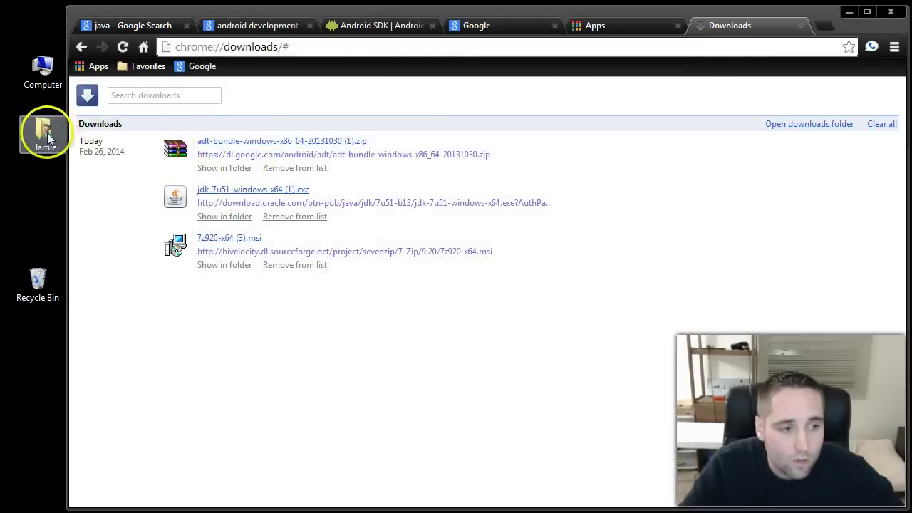
right_click(515, 332)
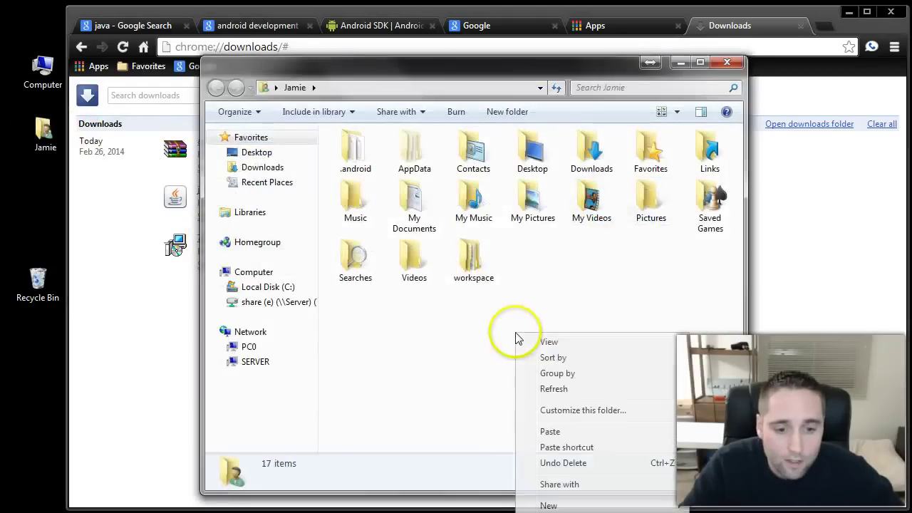
click(568, 435)
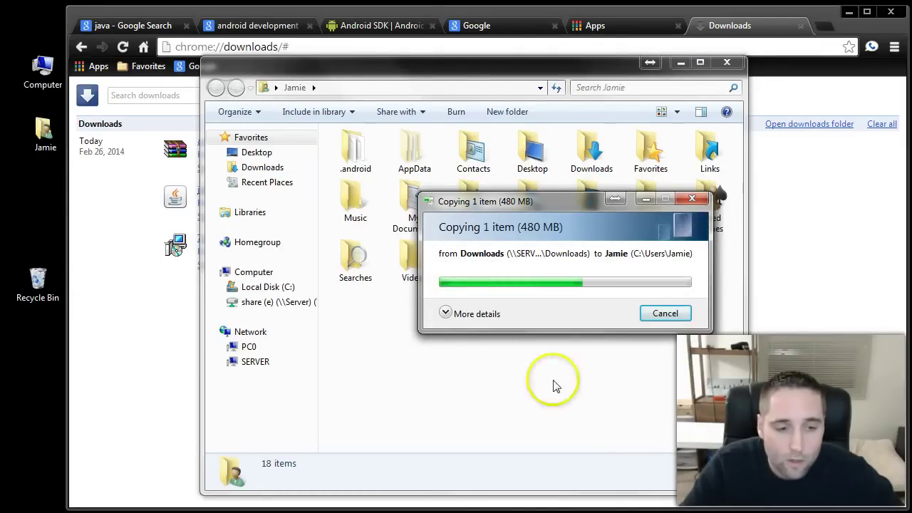
drag(554, 200, 540, 324)
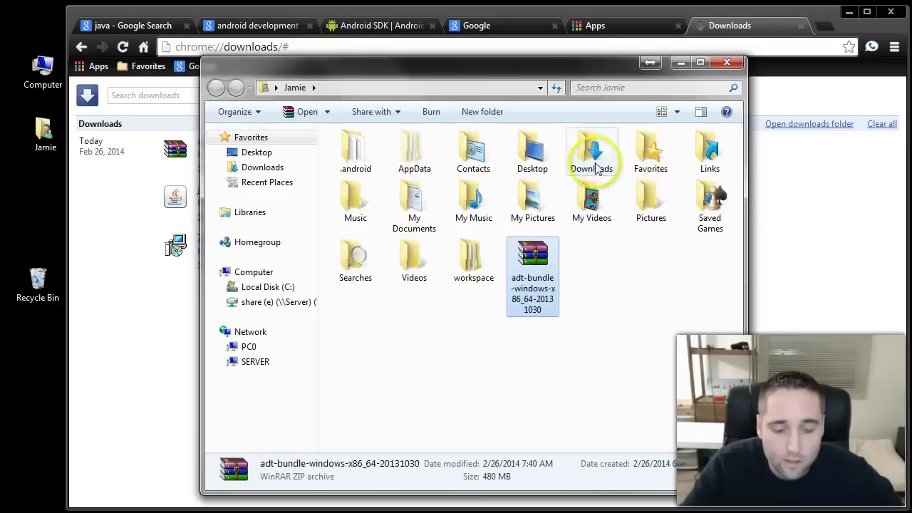
click(586, 303)
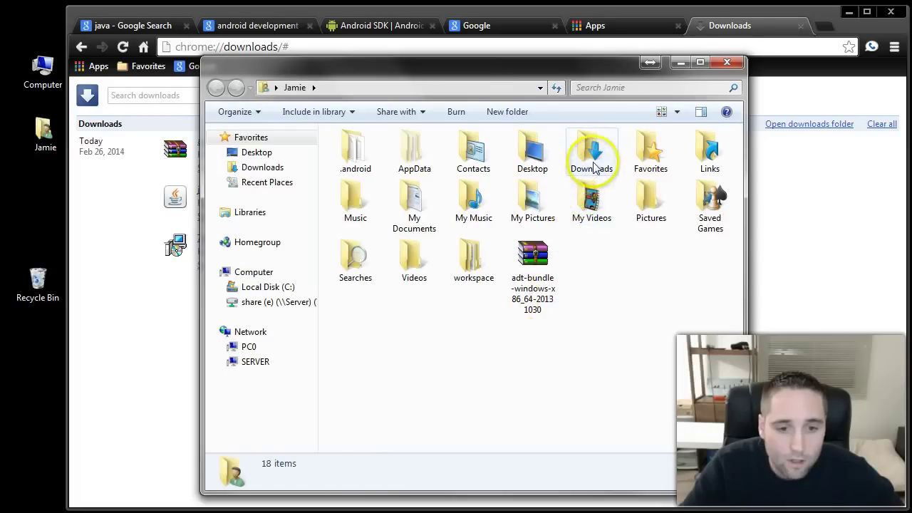
Create a new folder inside the Jamie folder
right_click(584, 276)
mouse_move(657, 455)
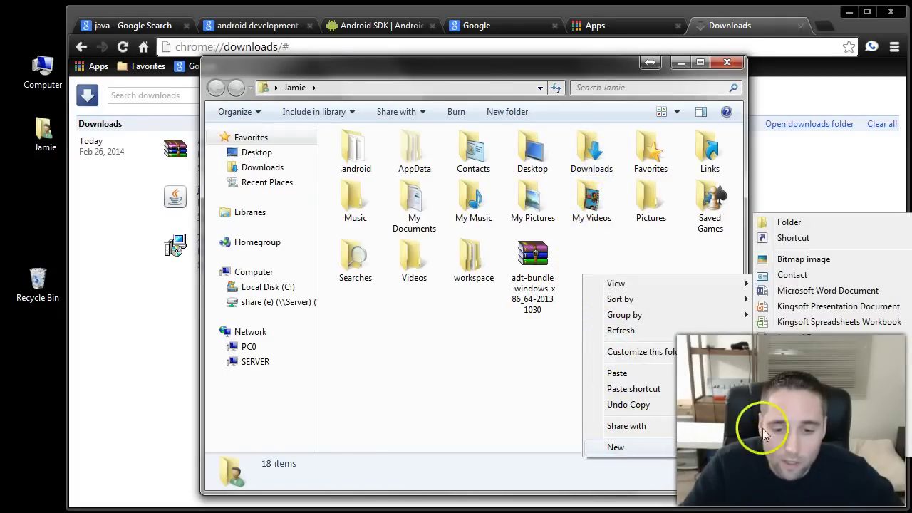
click(769, 223)
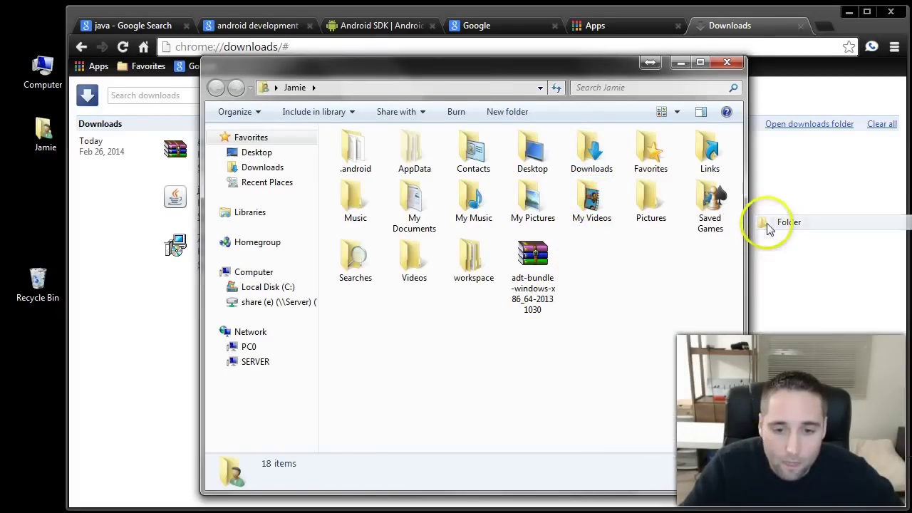
Commit the new folder's name as ADT, beside the adt-bundle archive
click(659, 365)
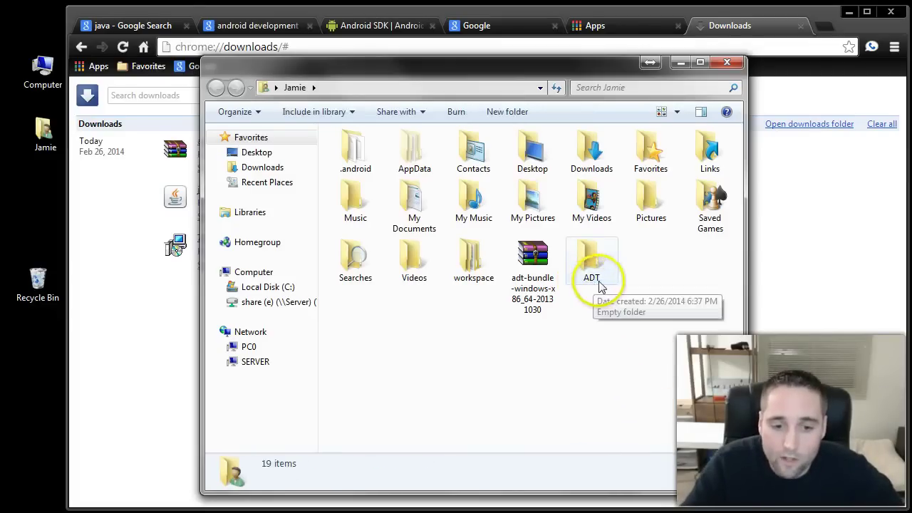
right_click(535, 261)
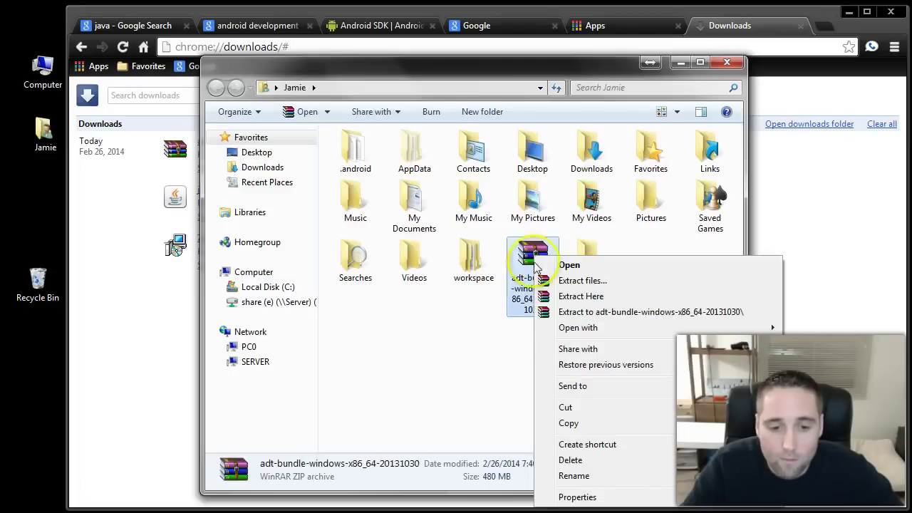
click(499, 350)
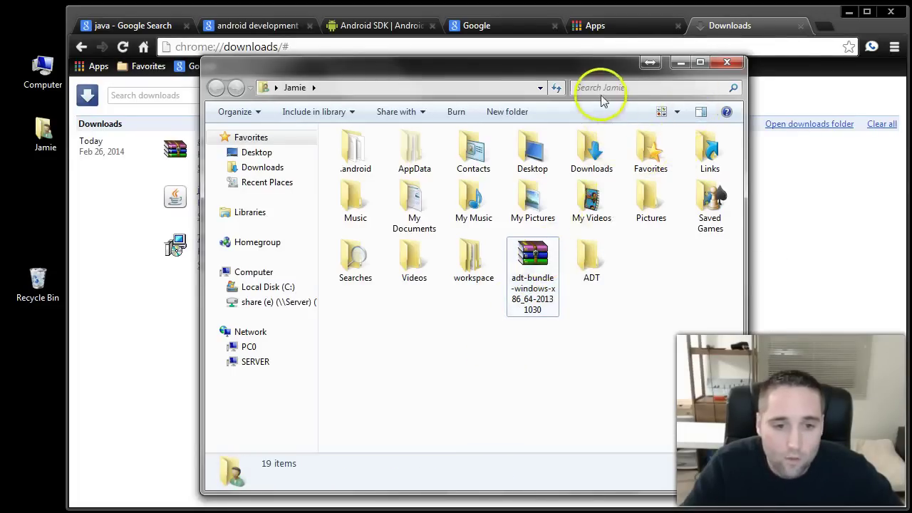
drag(594, 68, 615, 60)
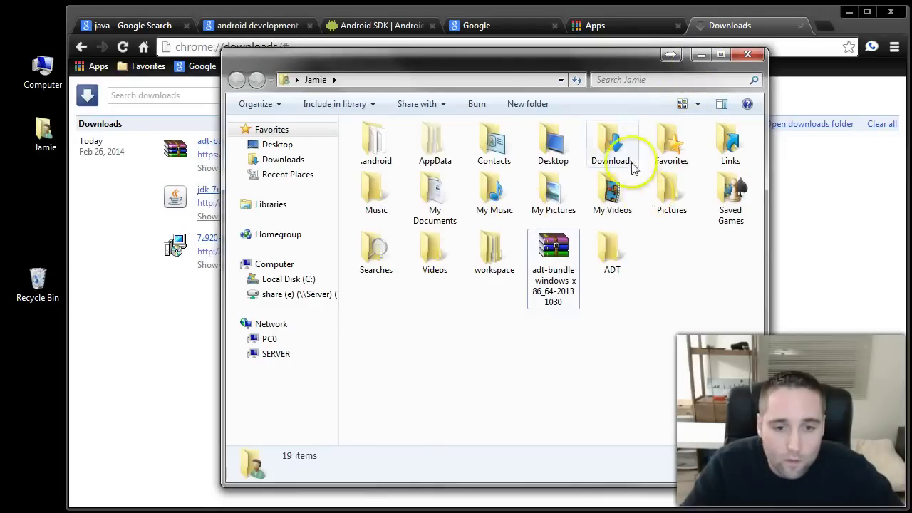
Copy the jdk-7u51-windows-x64 installer from Downloads into the Jamie home folder
double_click(613, 146)
scroll(460, 410, down, 3)
scroll(460, 412, down, 14)
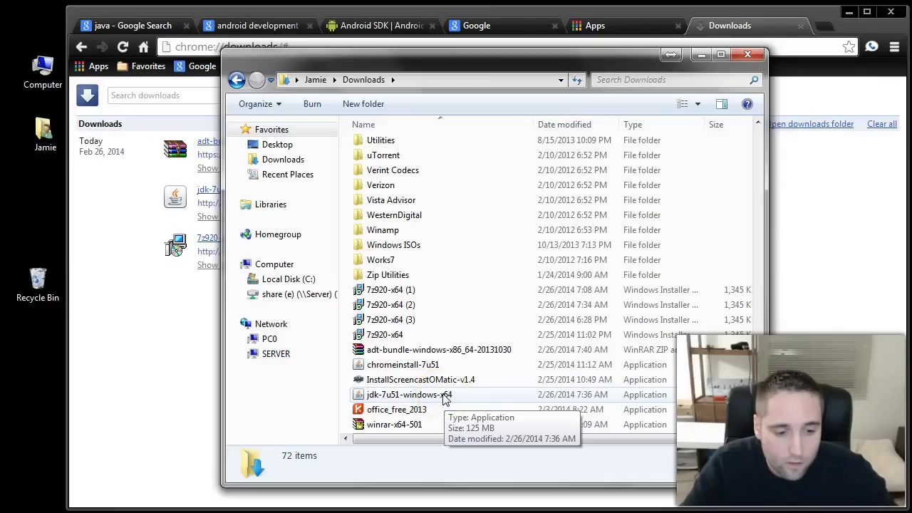
right_click(444, 398)
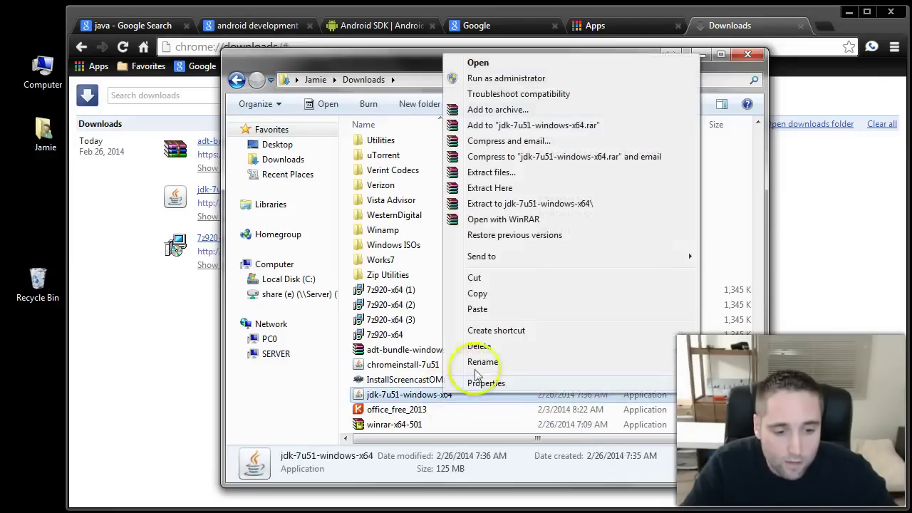
click(491, 300)
drag(529, 63, 556, 55)
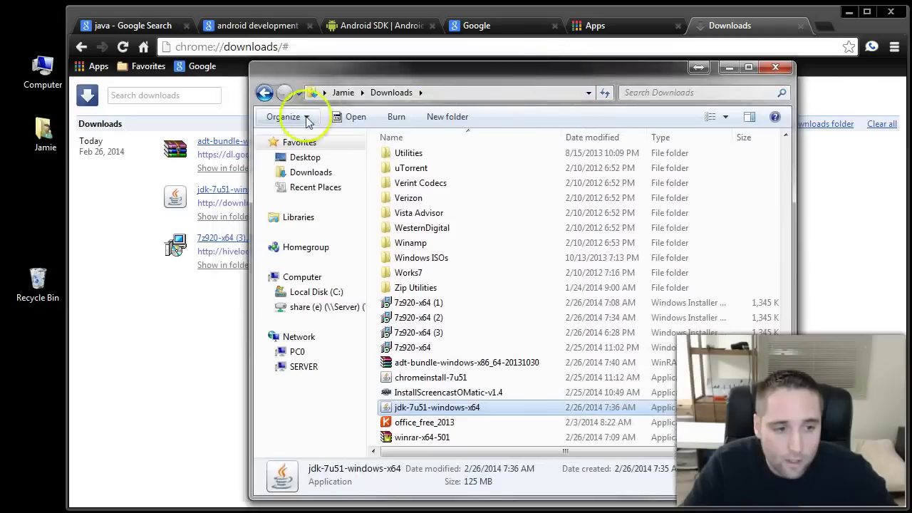
click(264, 92)
right_click(539, 340)
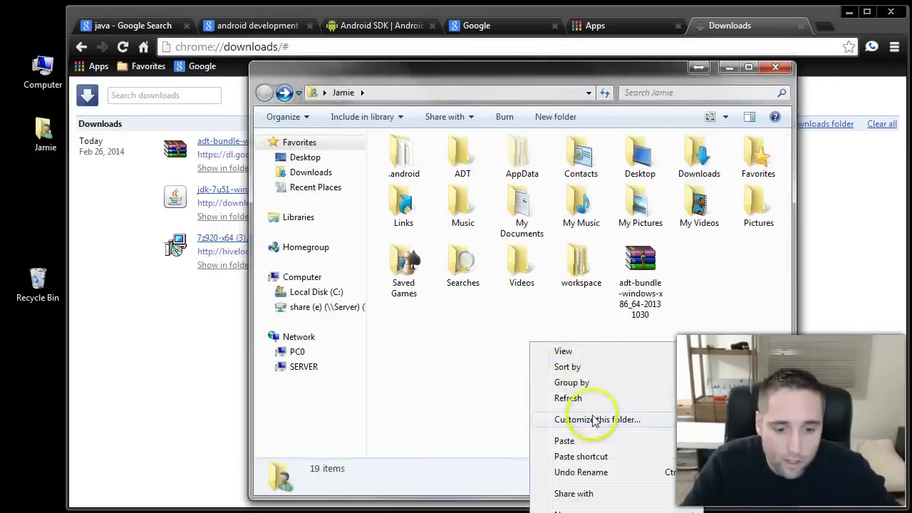
click(596, 441)
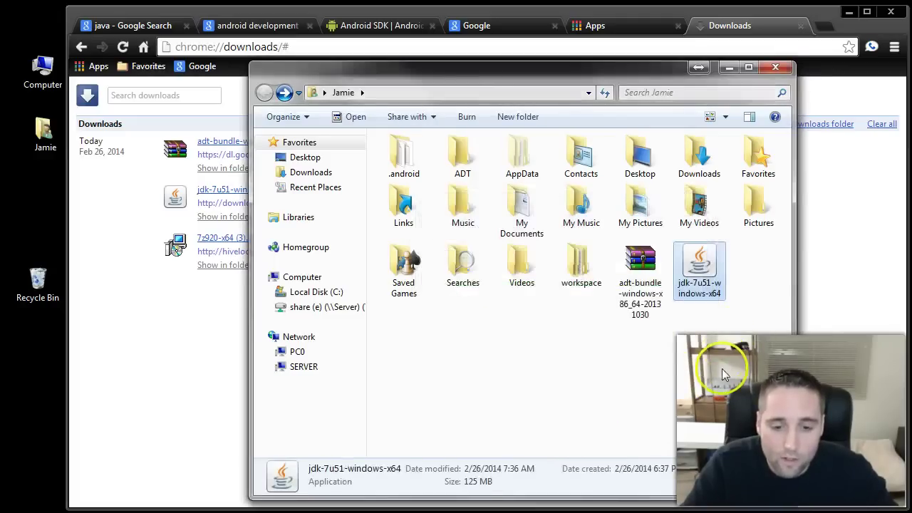
click(722, 369)
drag(622, 80, 607, 94)
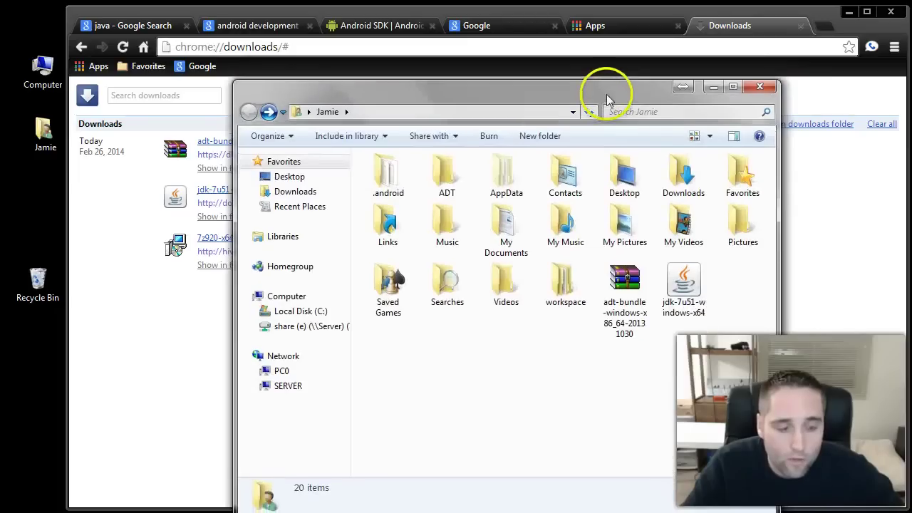
Copy the 7z920-x64 (1) installer from Downloads into the Jamie home folder
click(664, 179)
double_click(663, 177)
scroll(571, 399, down, 15)
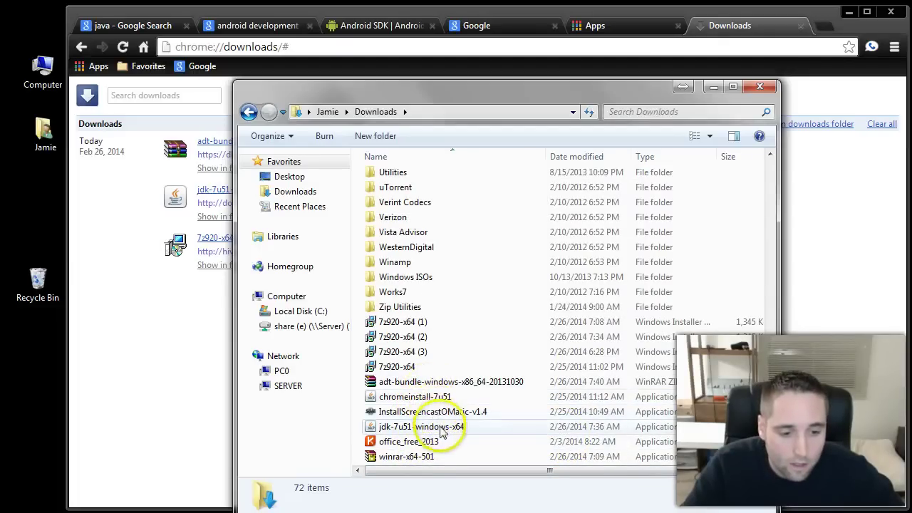
right_click(421, 324)
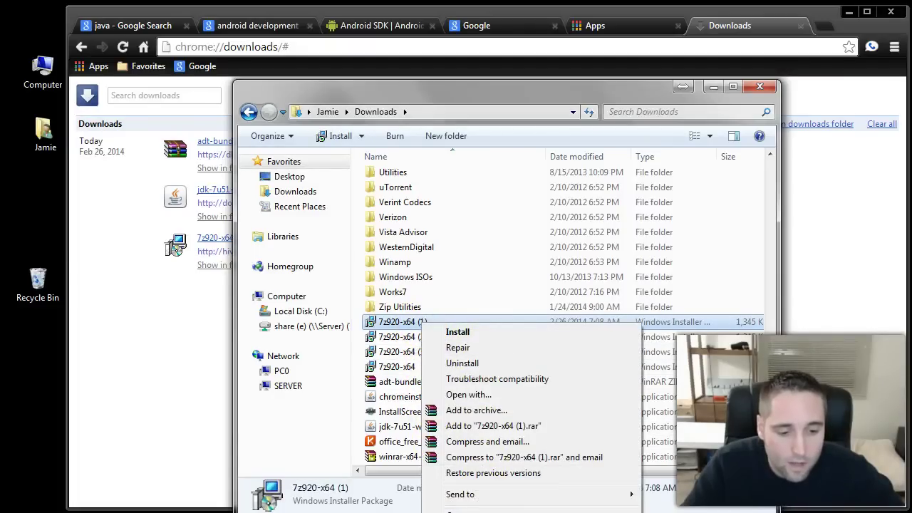
click(422, 325)
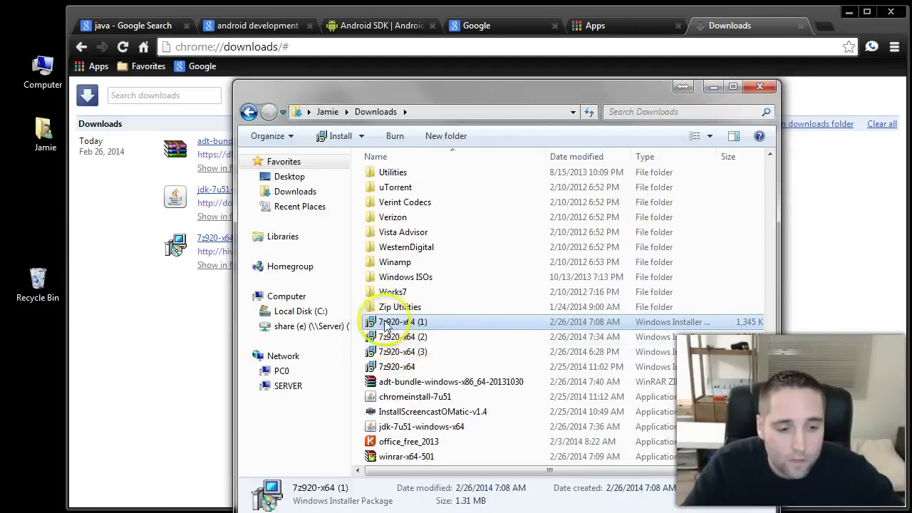
click(247, 112)
right_click(622, 374)
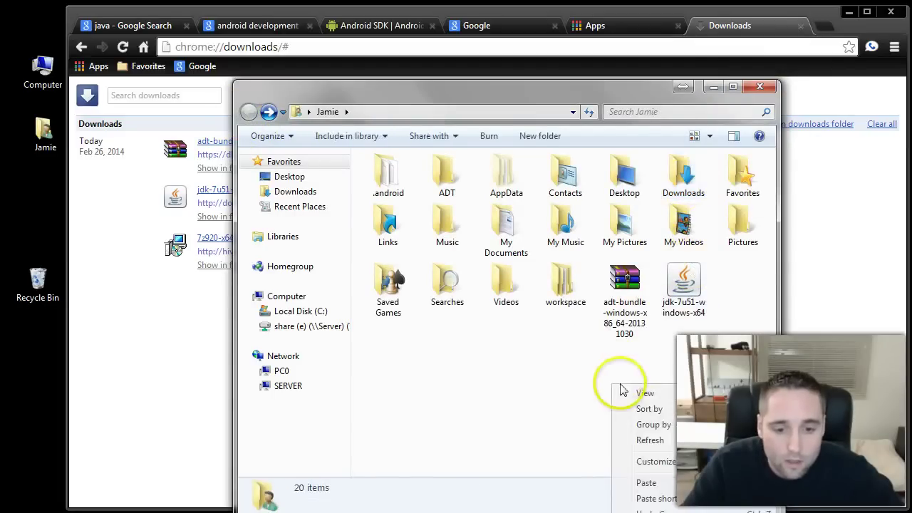
click(670, 478)
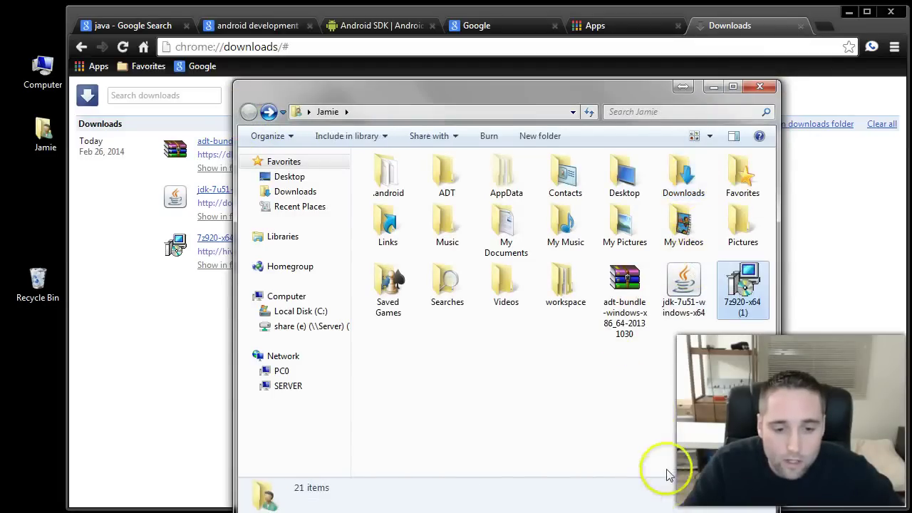
click(650, 414)
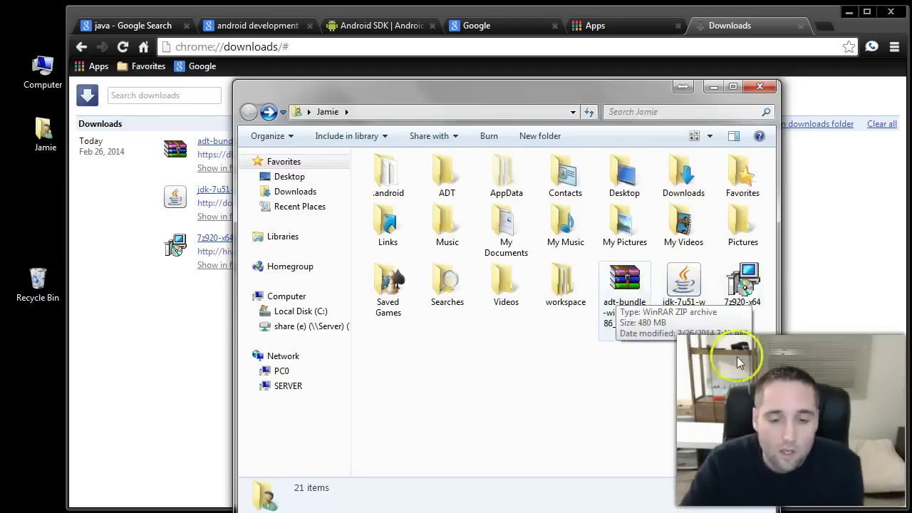
Run the 7z920-x64 (1) installer, accept the licence, keep default features, and install 7-Zip 9.20
double_click(743, 287)
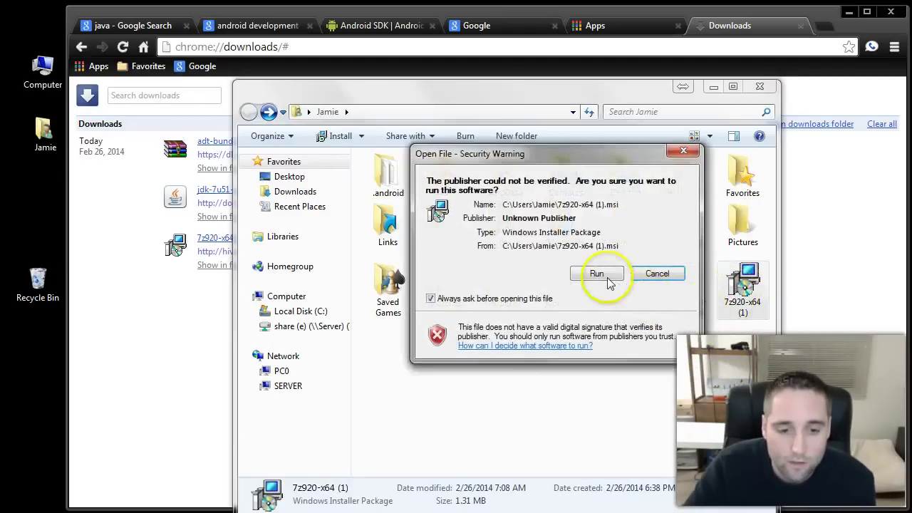
click(608, 278)
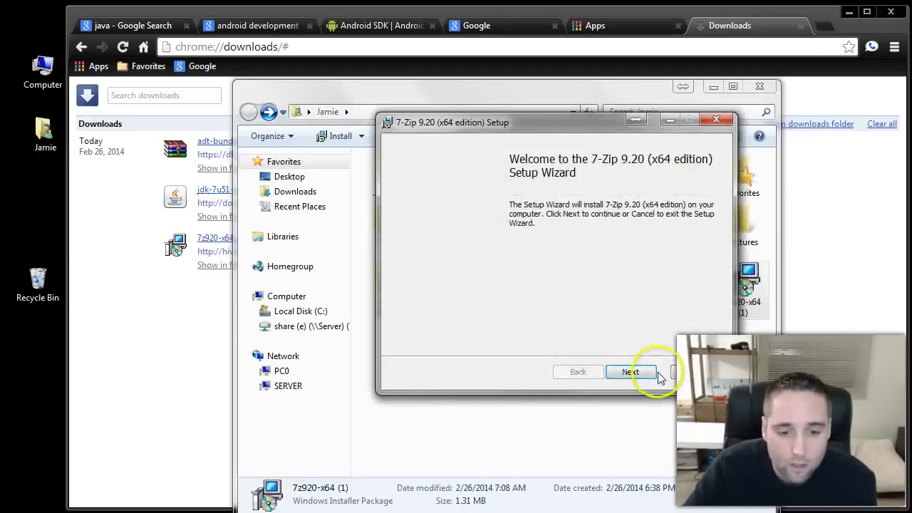
click(650, 373)
click(479, 340)
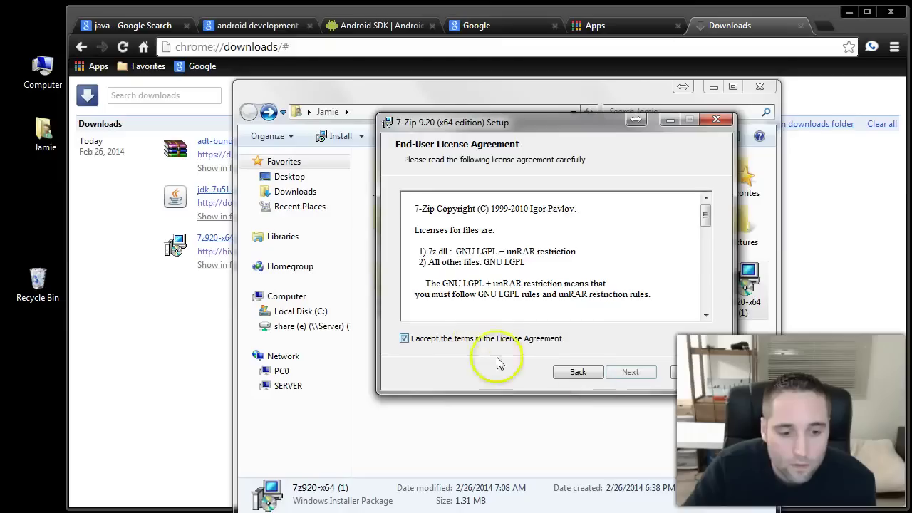
click(630, 372)
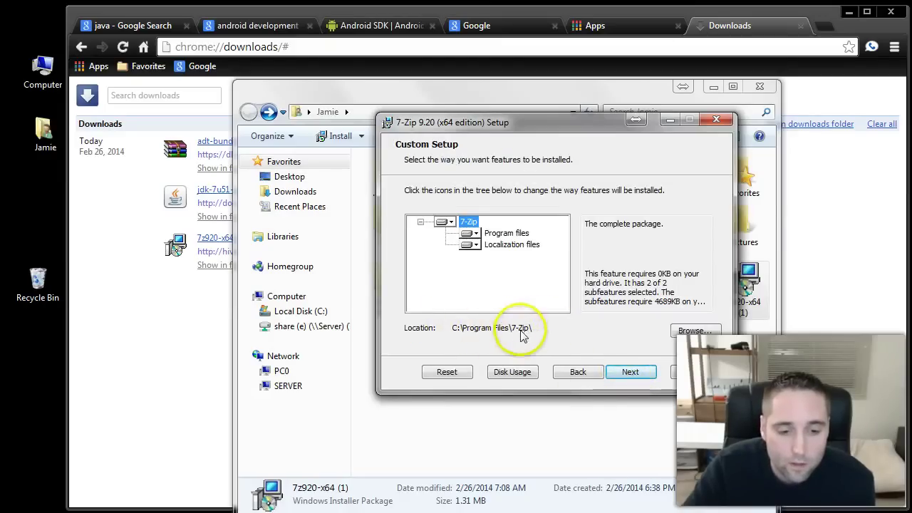
click(630, 372)
click(631, 373)
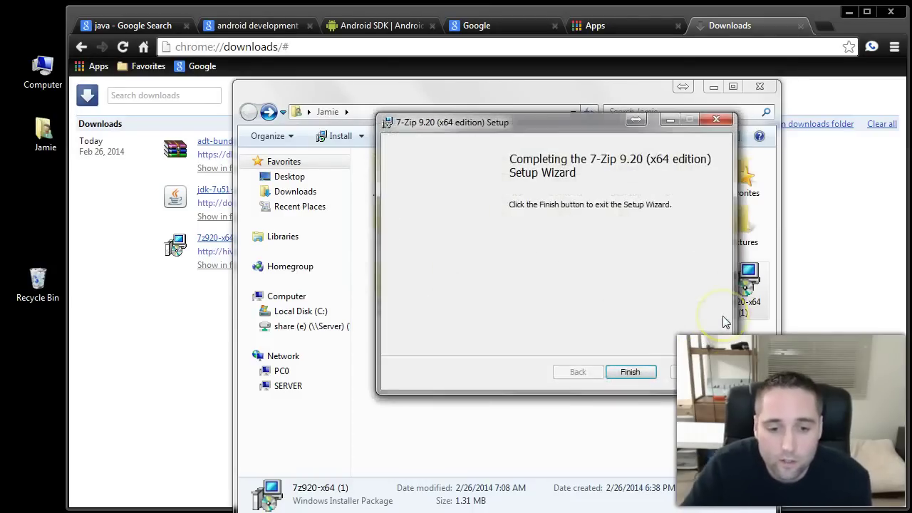
click(631, 372)
click(635, 414)
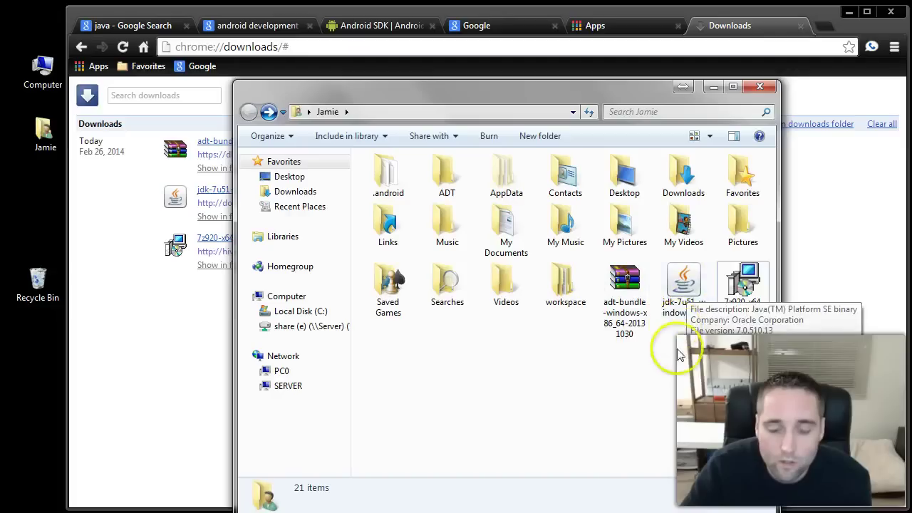
Launch jdk-7u51-windows-x64, allow it to run, and confirm the reinstall to reach the Welcome page
click(685, 285)
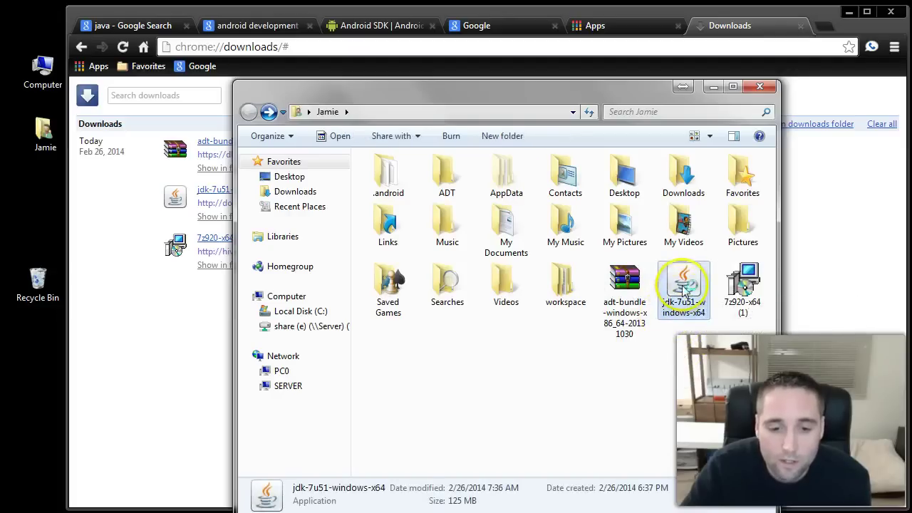
double_click(684, 285)
click(598, 272)
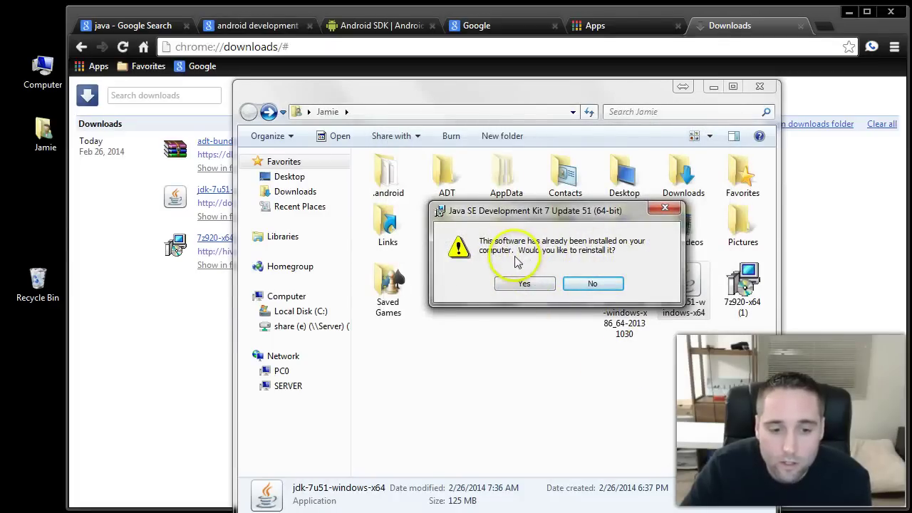
click(524, 284)
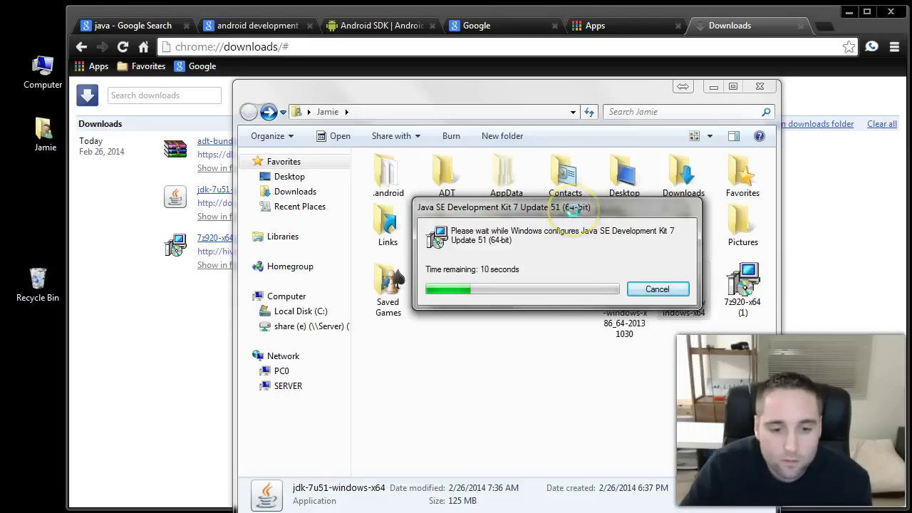
click(558, 253)
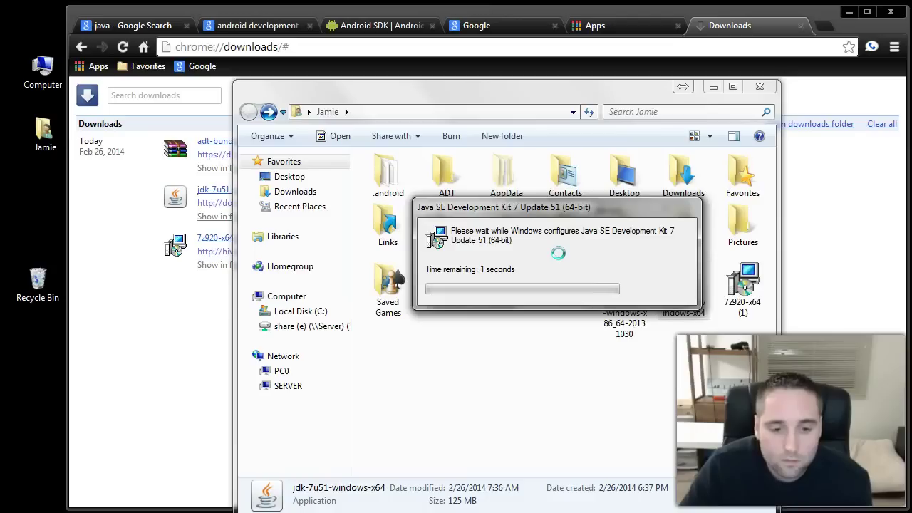
click(561, 207)
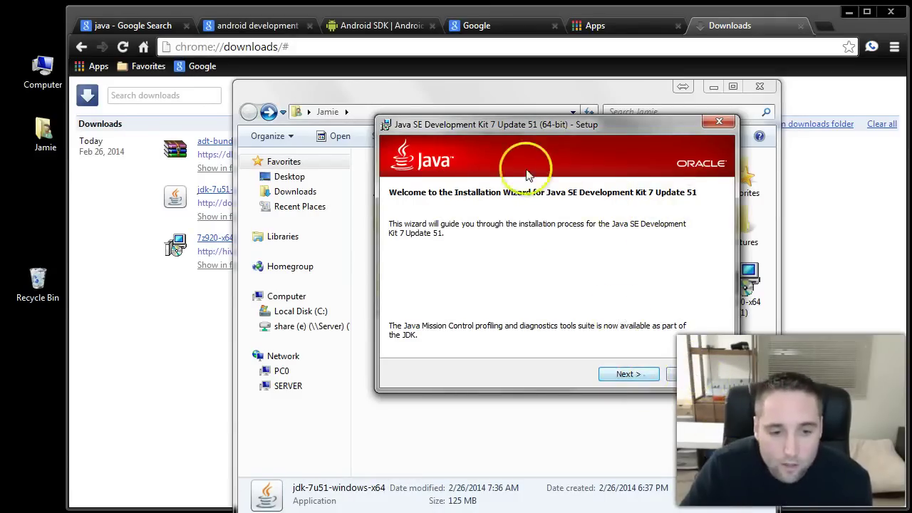
Install JDK 7 Update 51 with default features, then open the Next Steps documentation page
click(628, 375)
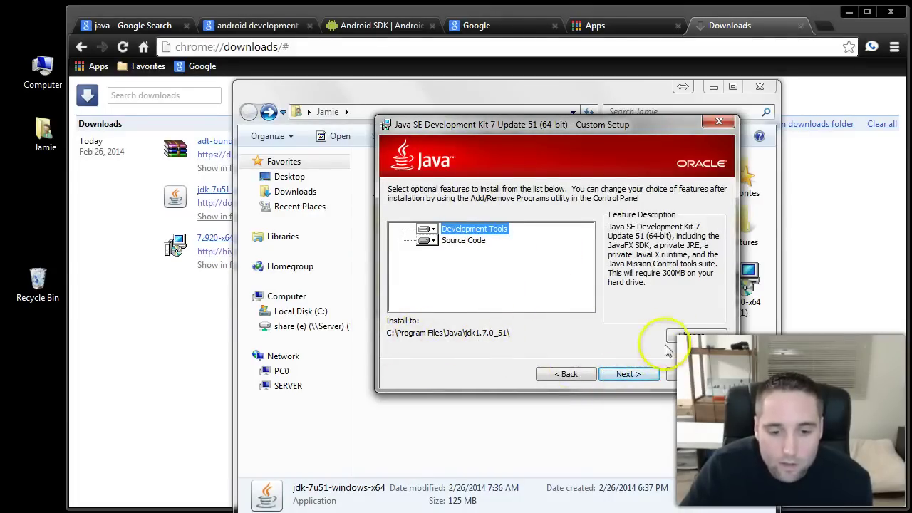
click(628, 375)
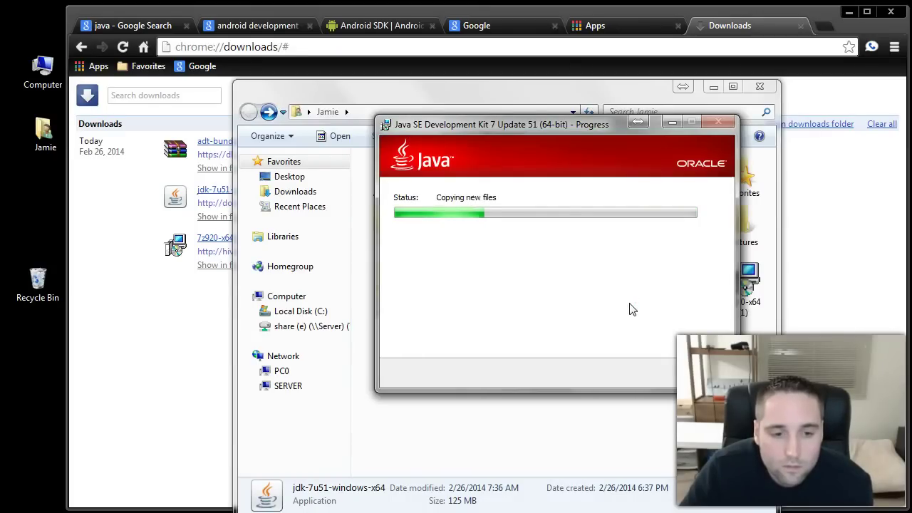
click(591, 146)
drag(591, 134, 593, 356)
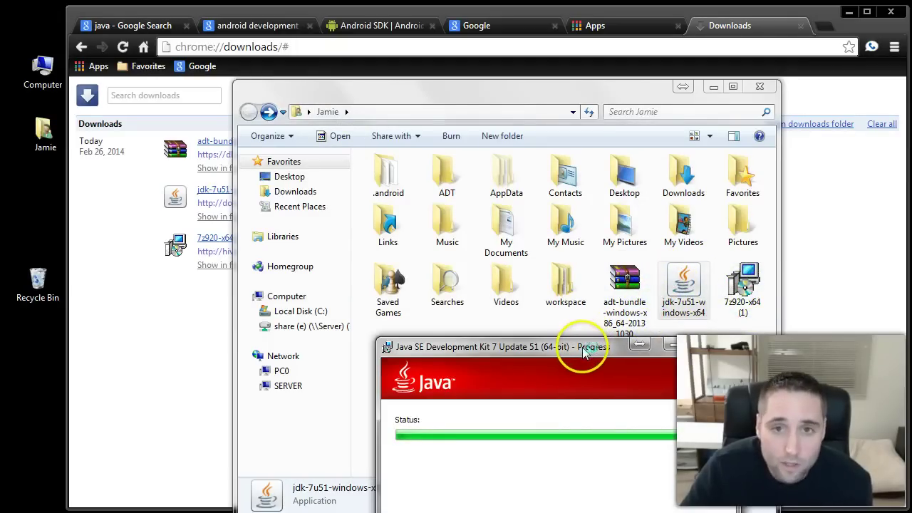
mouse_move(583, 353)
mouse_down()
mouse_move(571, 326)
mouse_move(571, 349)
mouse_up()
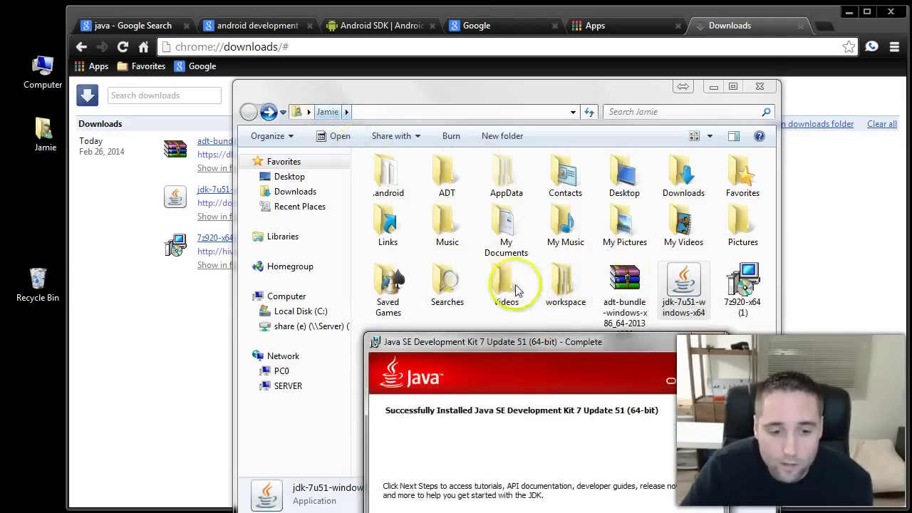
drag(558, 345, 579, 94)
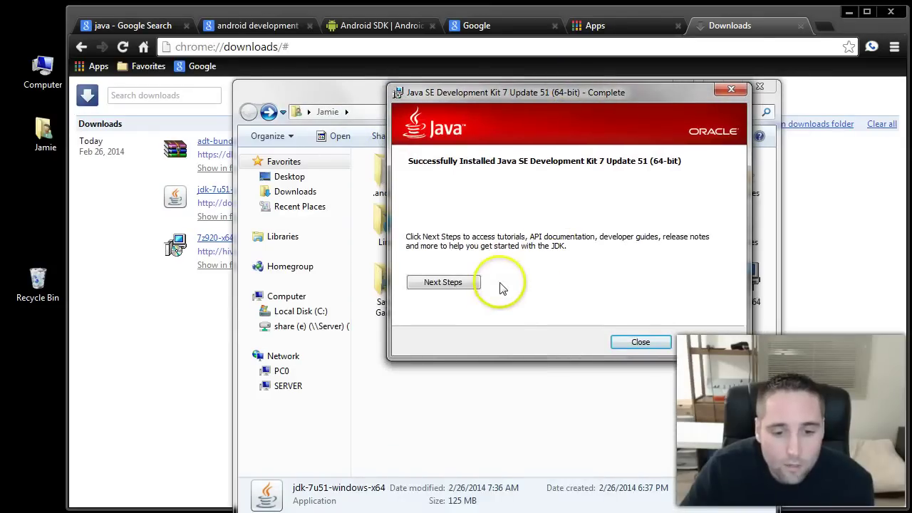
click(461, 282)
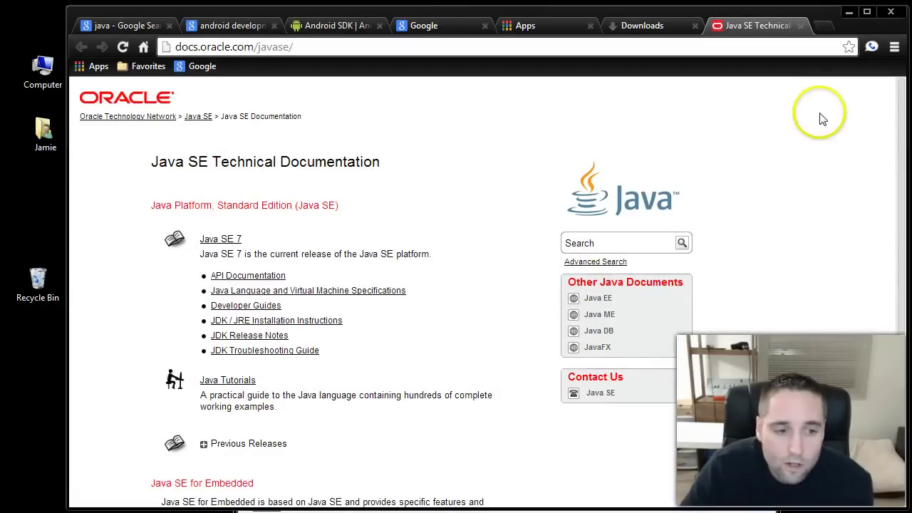
Remove the 7z920-x64.msi, jdk-7u51 and adt-bundle downloads, close both tabs, and close the JDK installer
click(801, 27)
click(326, 266)
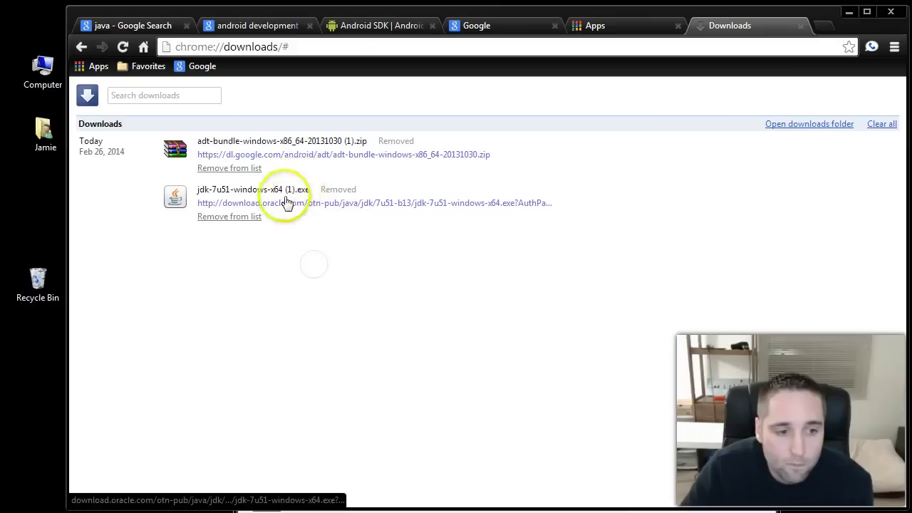
click(244, 216)
click(243, 168)
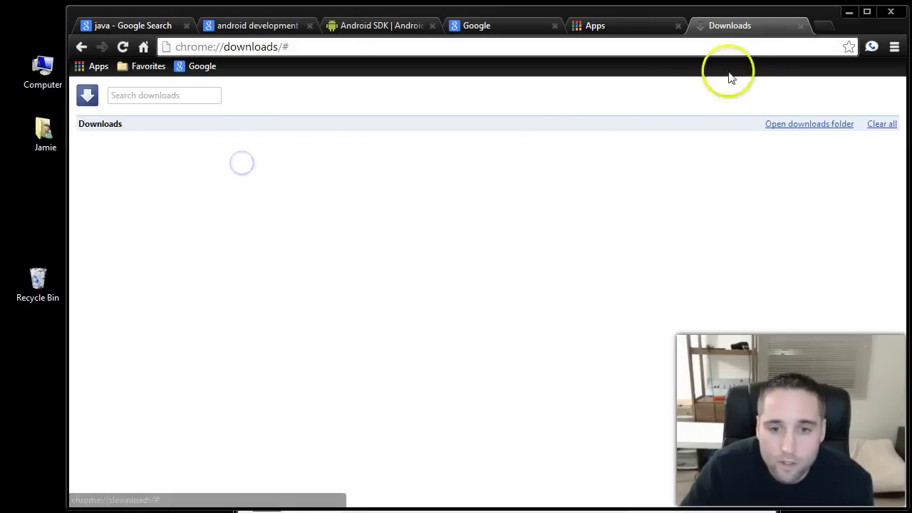
click(801, 27)
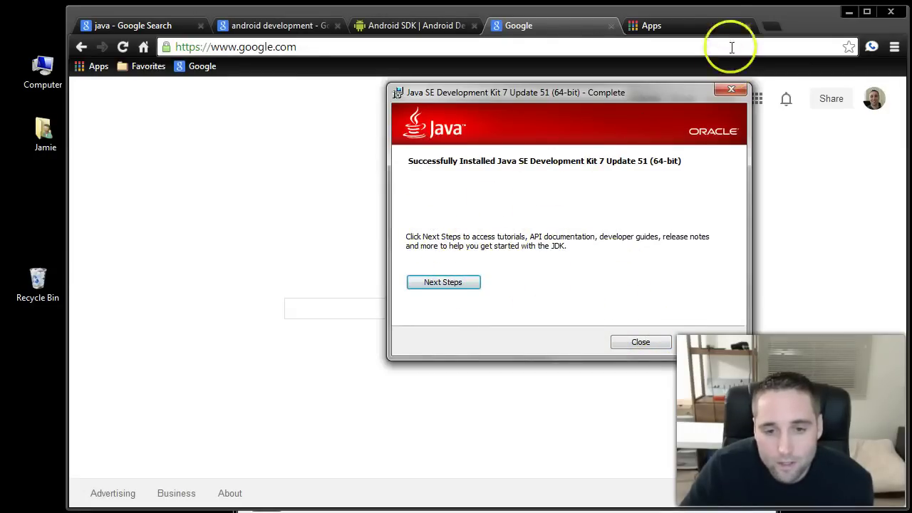
click(640, 343)
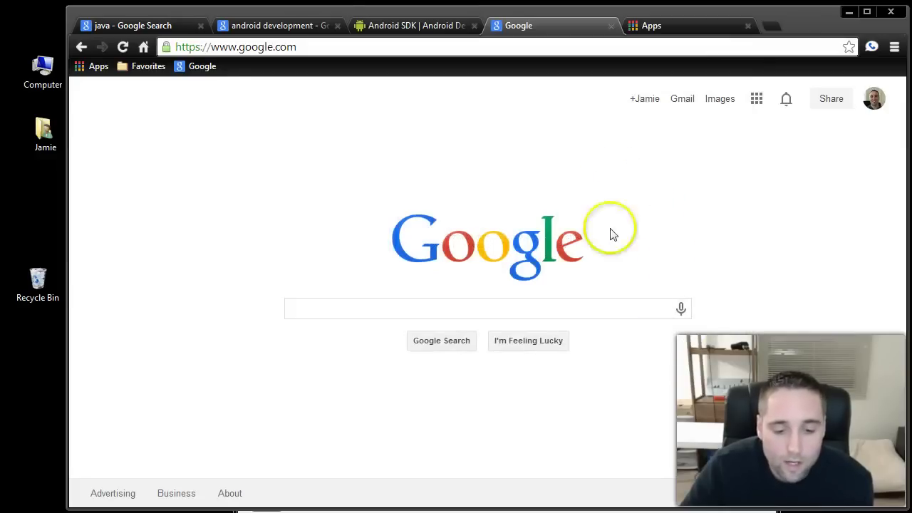
double_click(45, 131)
drag(614, 87, 619, 23)
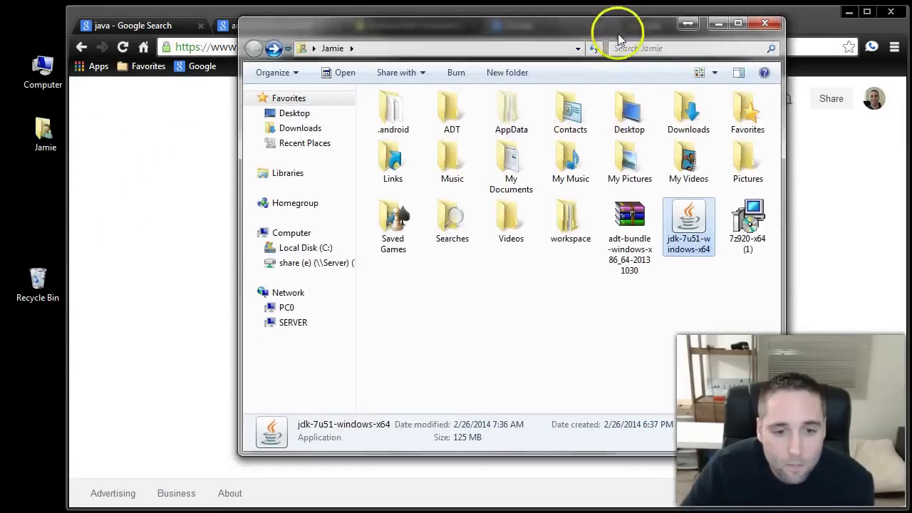
click(640, 288)
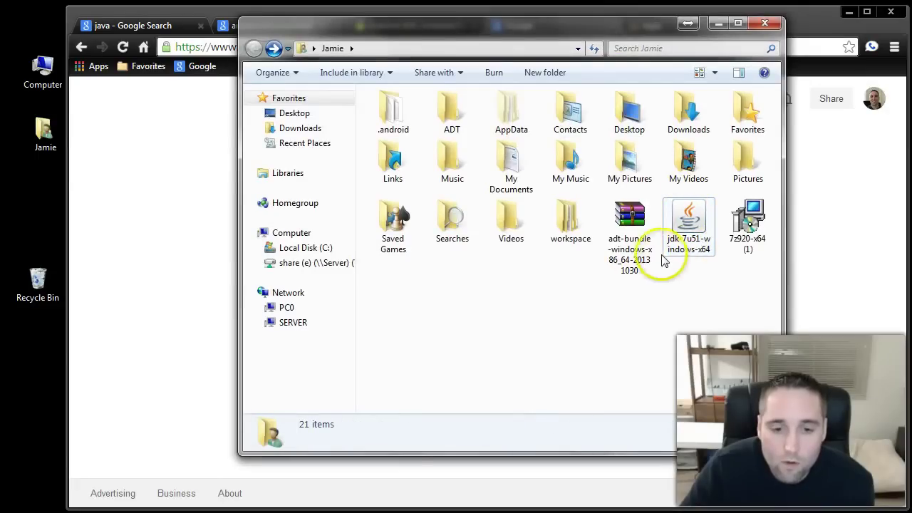
right_click(631, 228)
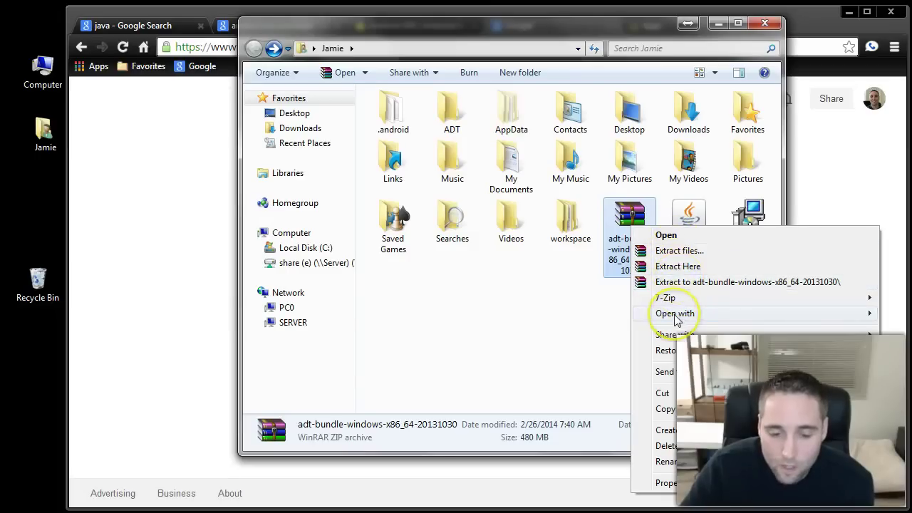
mouse_move(676, 318)
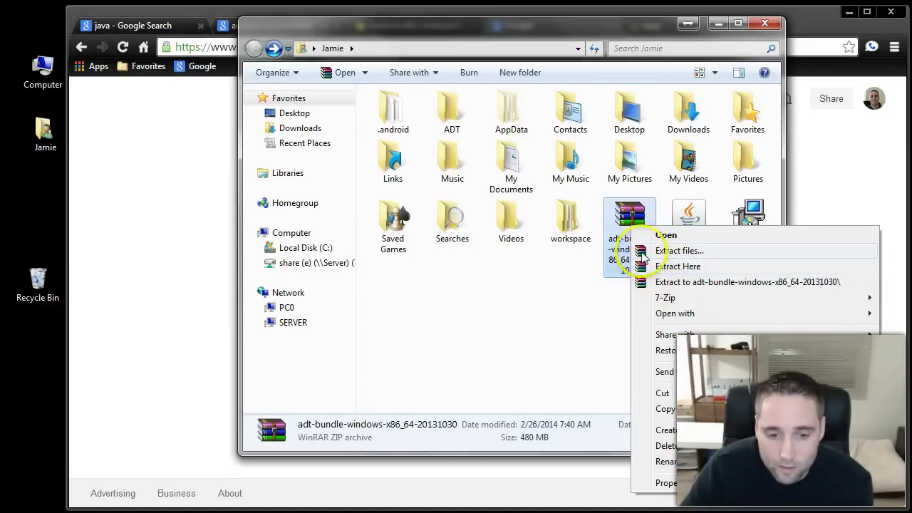
mouse_move(674, 298)
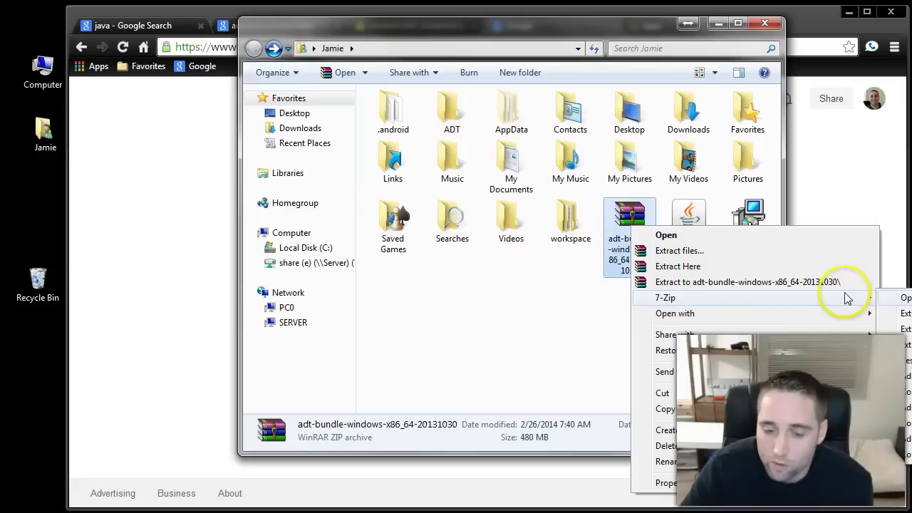
right_click(633, 214)
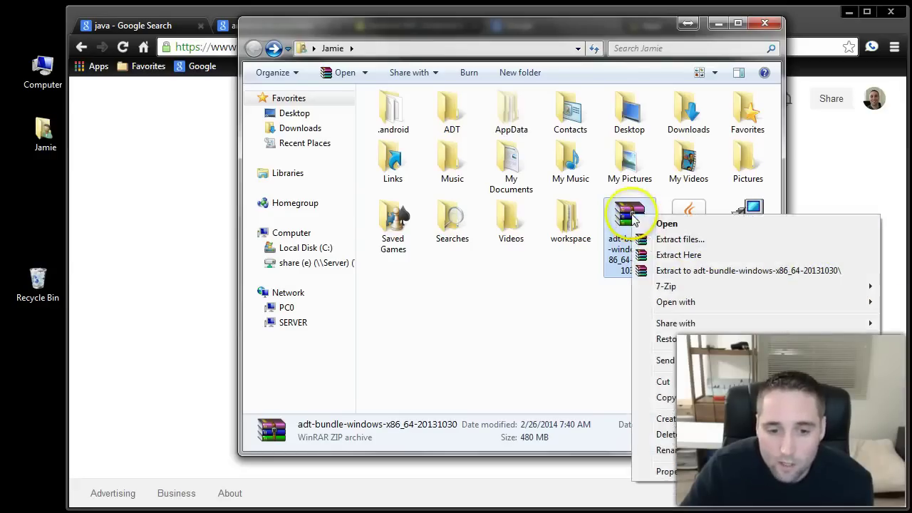
mouse_move(709, 286)
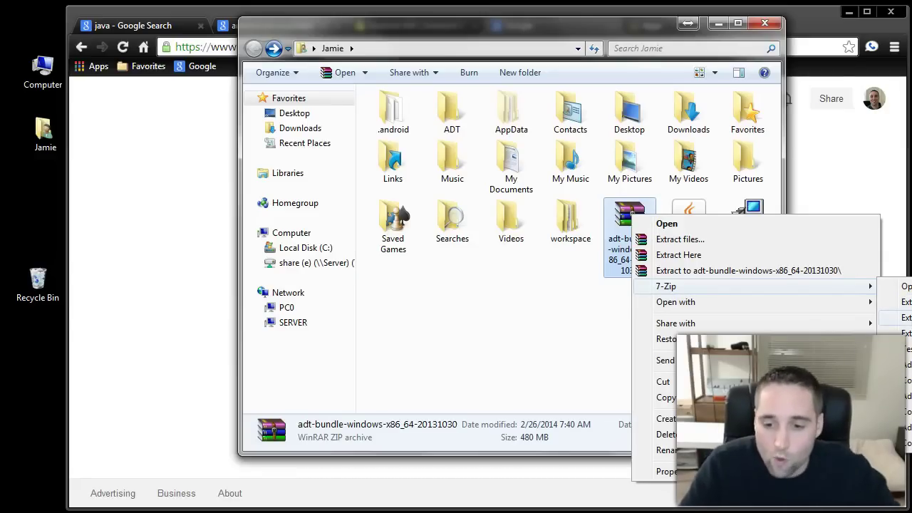
click(900, 302)
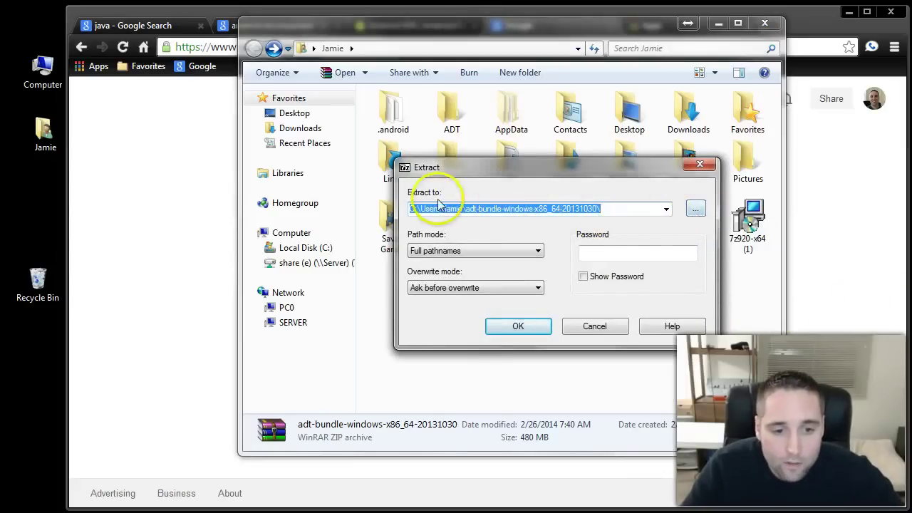
Browse to C:\Users\Jamie\ADT as the extraction destination and start extracting
click(696, 209)
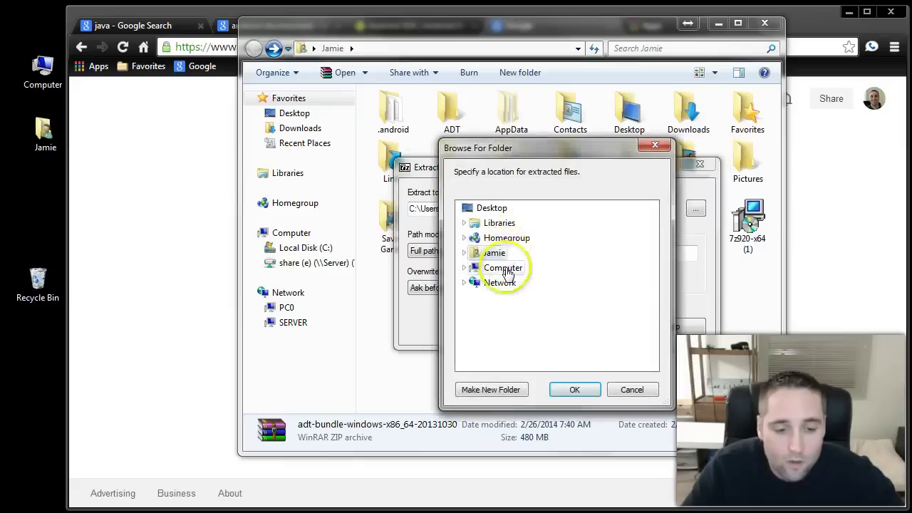
click(464, 254)
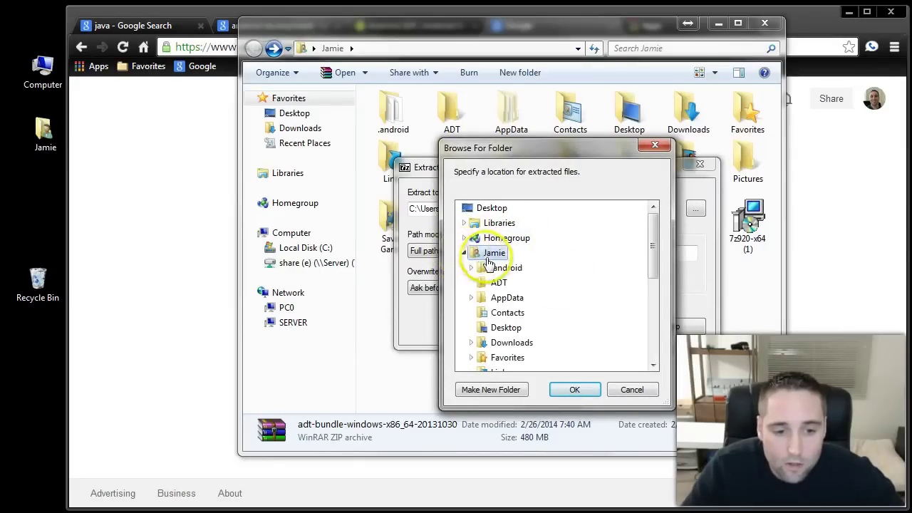
click(497, 284)
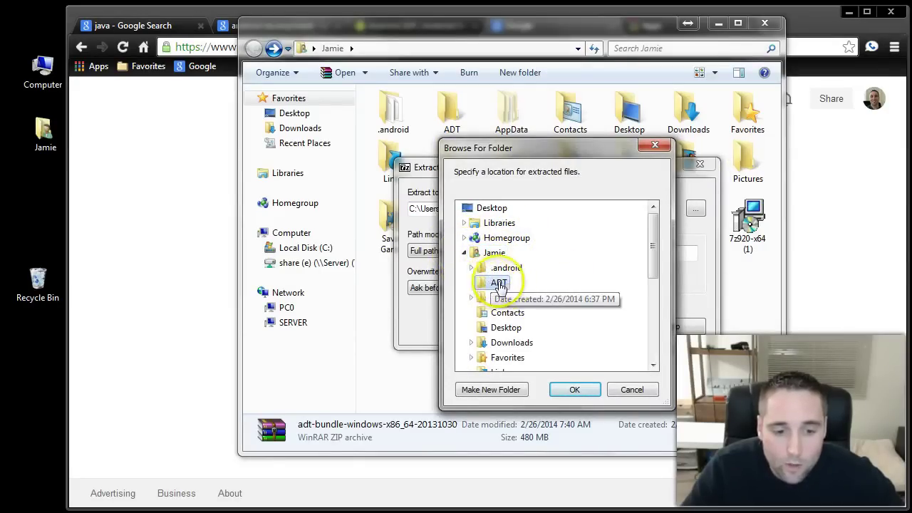
click(576, 390)
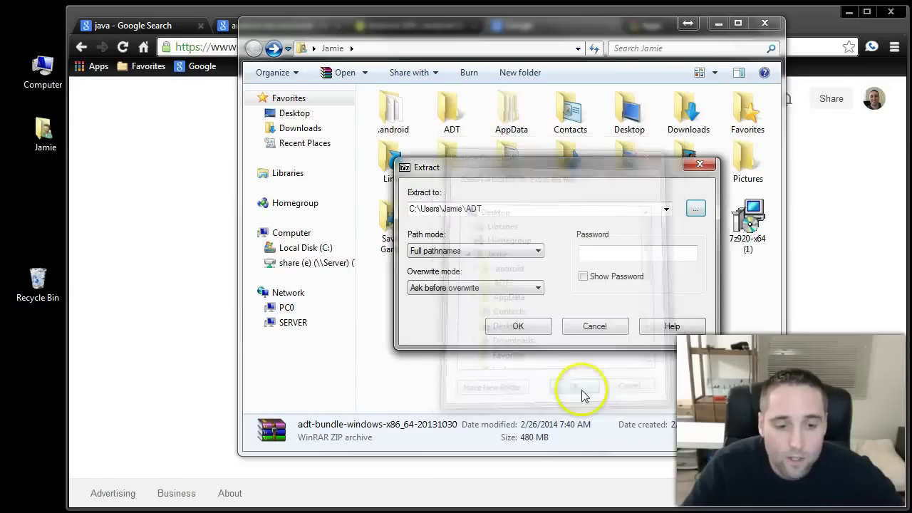
click(518, 327)
Wait for the 1201 MB extraction into ADT to reach 100%, then return to the Jamie folder
drag(546, 135, 537, 241)
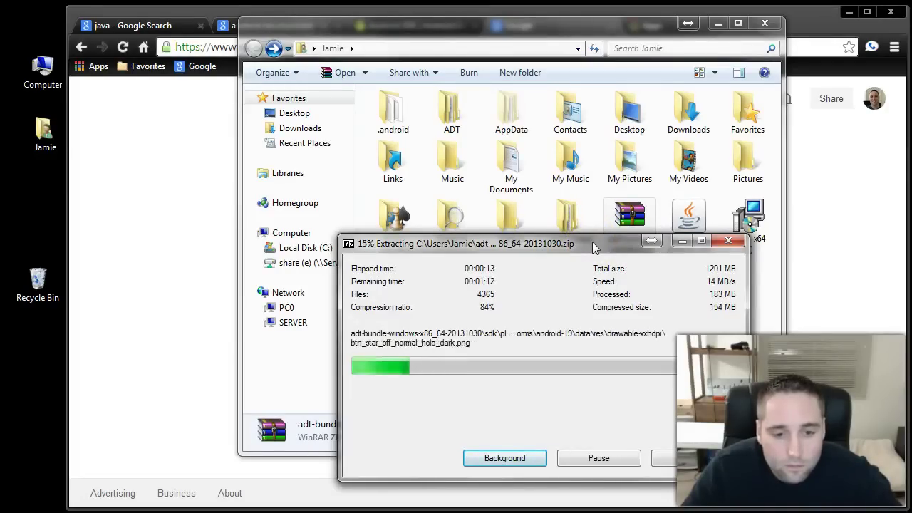
drag(592, 242, 599, 144)
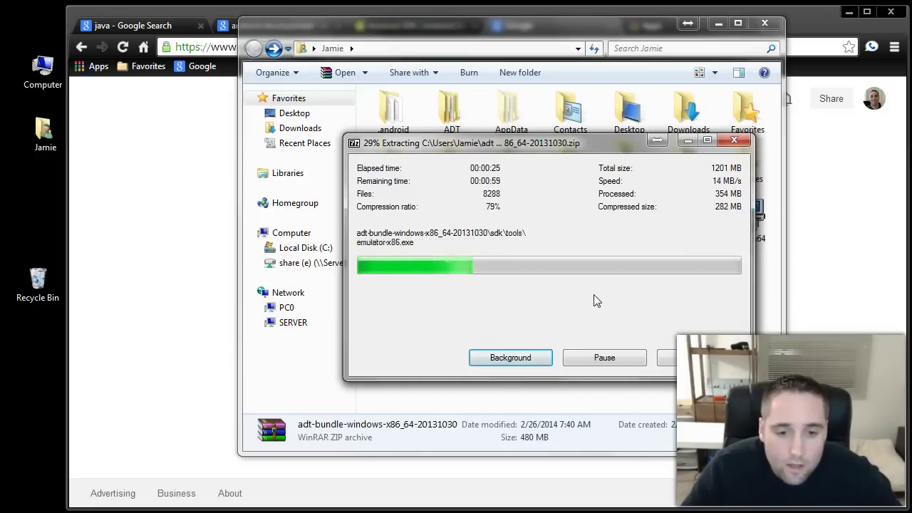
click(490, 116)
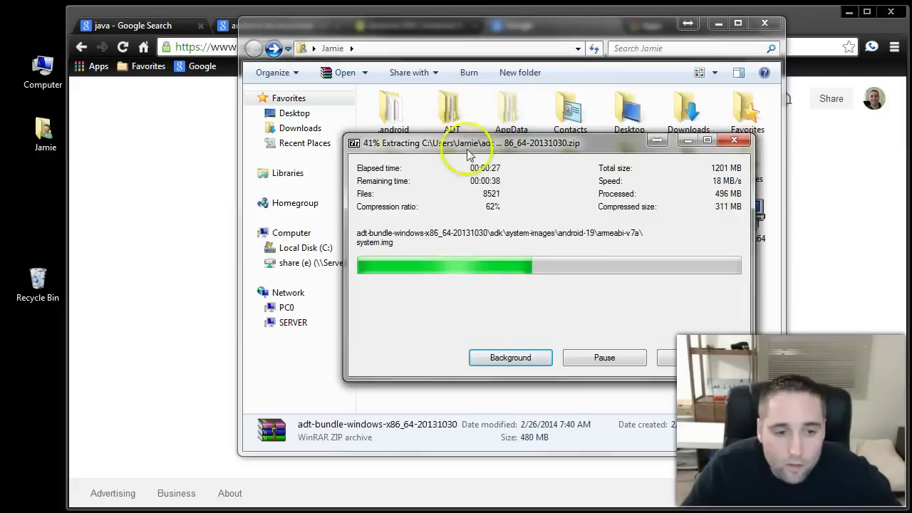
click(598, 313)
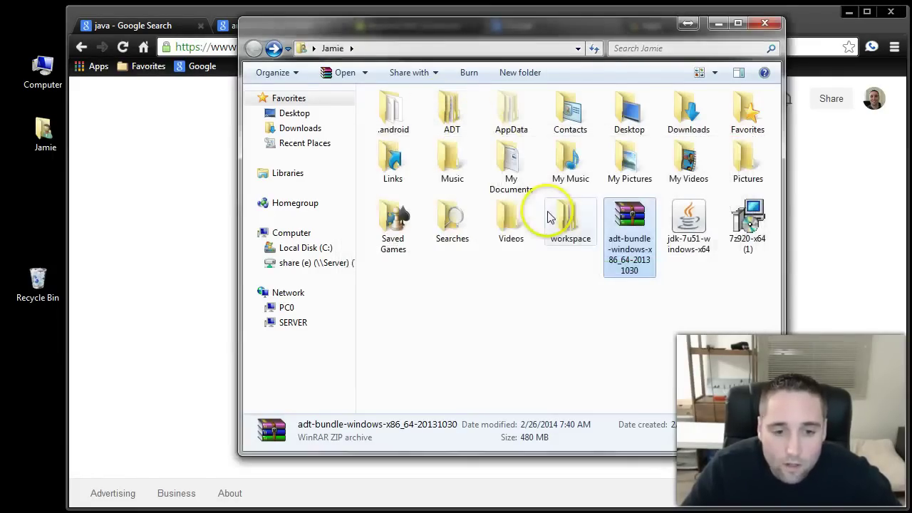
click(578, 319)
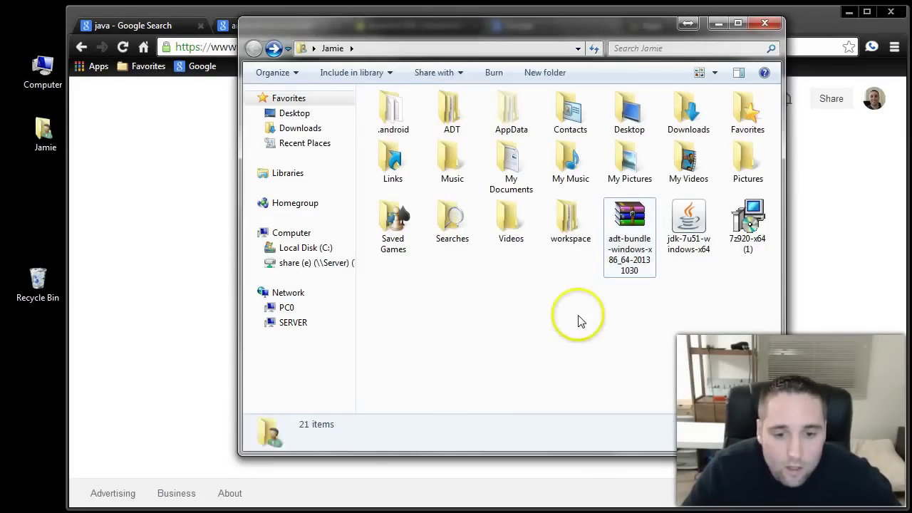
click(450, 117)
double_click(449, 117)
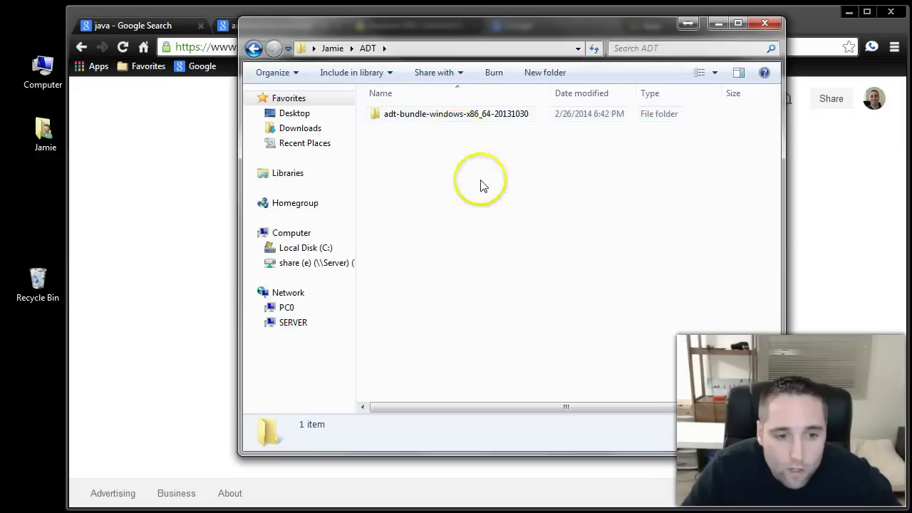
click(431, 119)
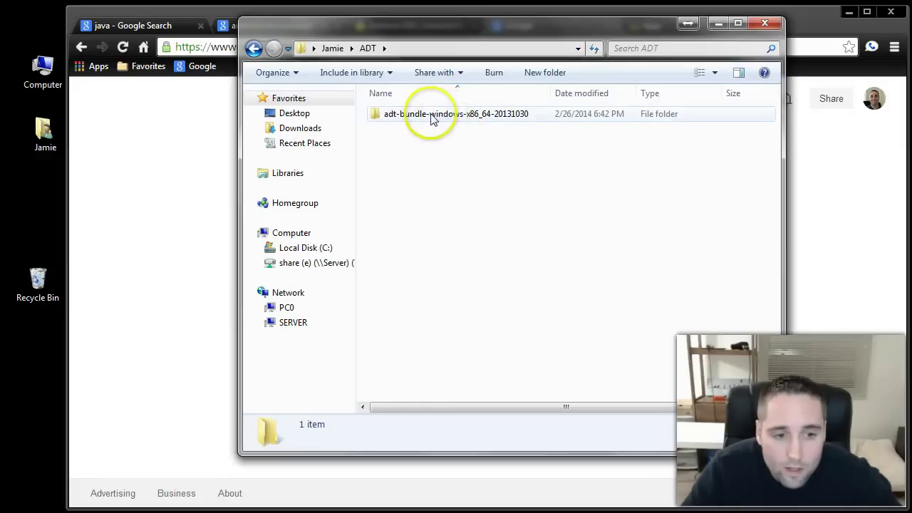
double_click(430, 119)
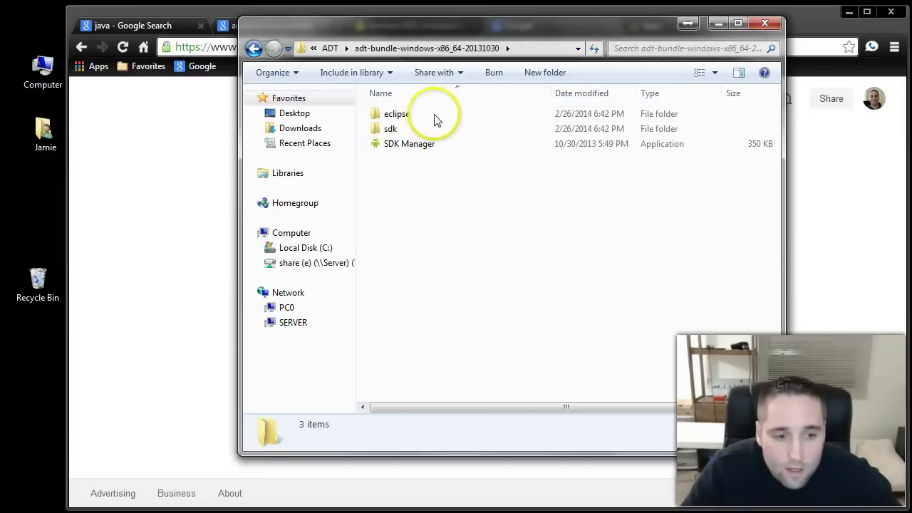
Launch SDK Manager, review the installed SDK packages, then close it
click(408, 147)
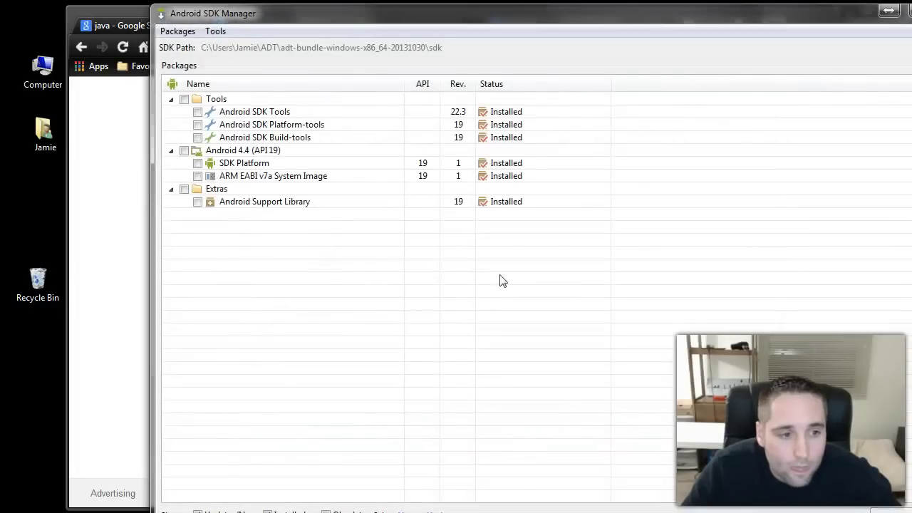
drag(682, 21, 618, 42)
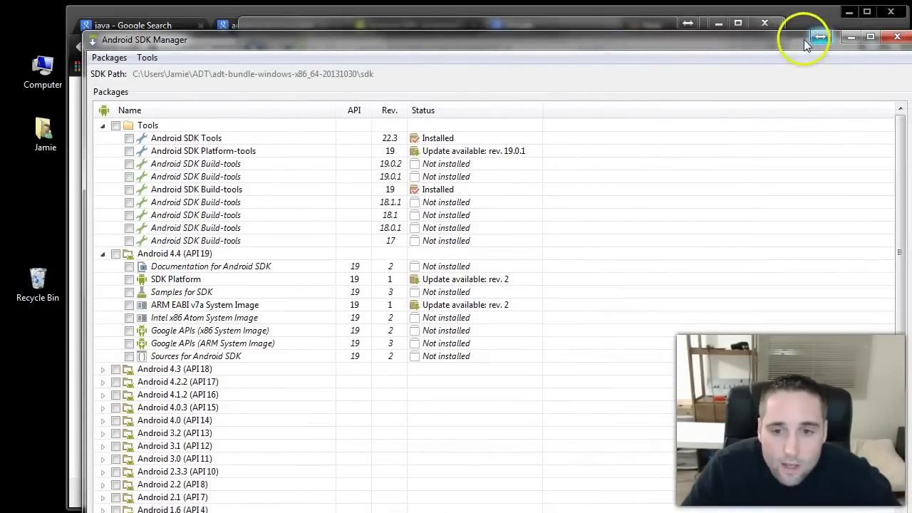
click(898, 36)
Launch Android Developer Tools from eclipse.exe in the eclipse folder
click(394, 120)
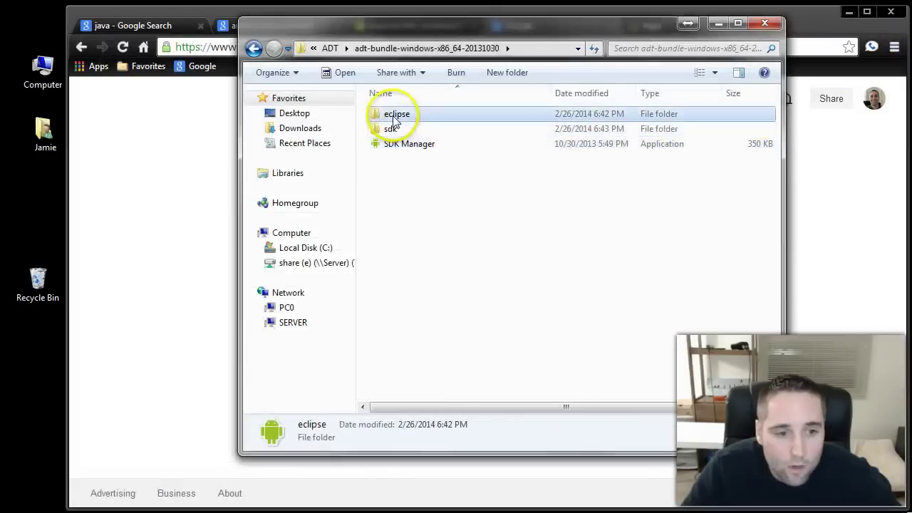
double_click(394, 120)
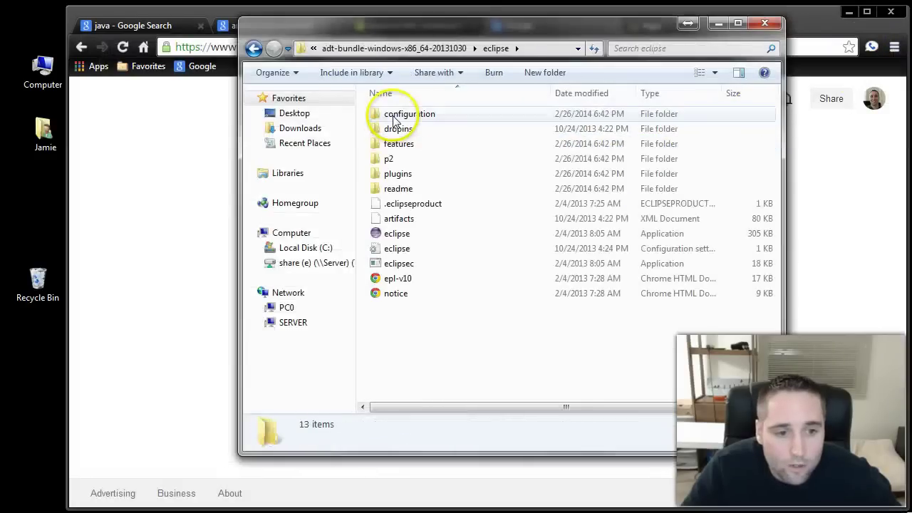
click(402, 238)
double_click(403, 238)
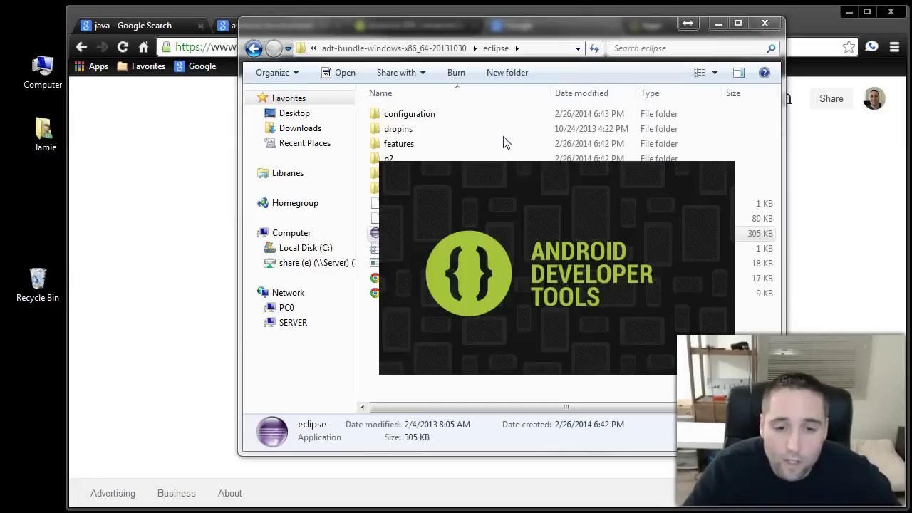
click(613, 233)
click(663, 301)
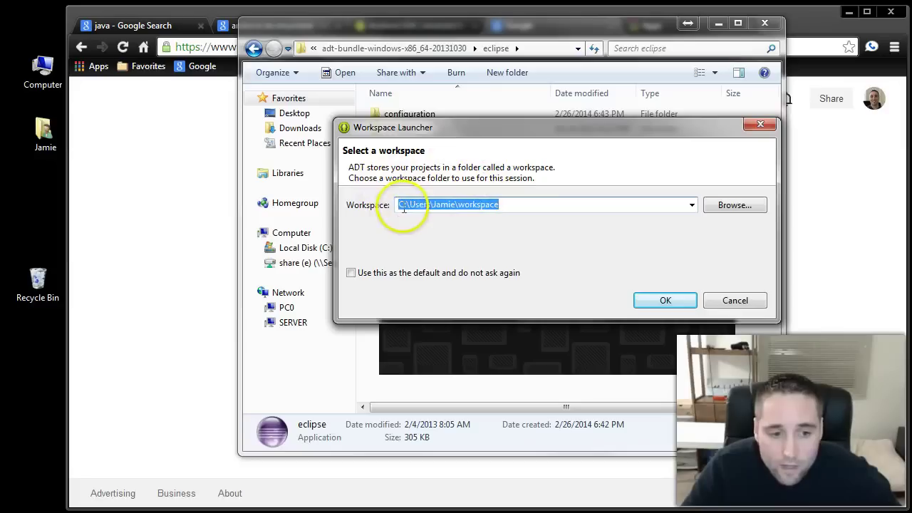
Inspect the workspace path in Workspace Launcher and keep the default home-folder workspace
click(431, 206)
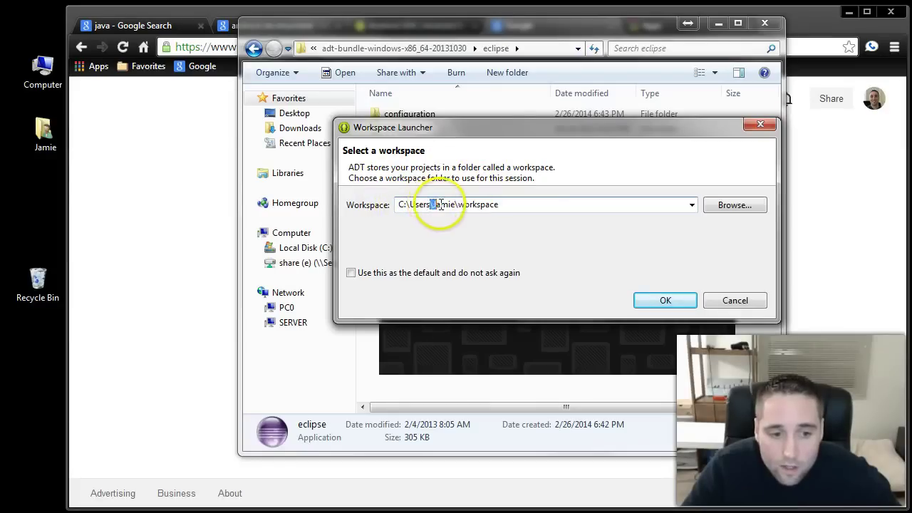
drag(459, 206, 519, 207)
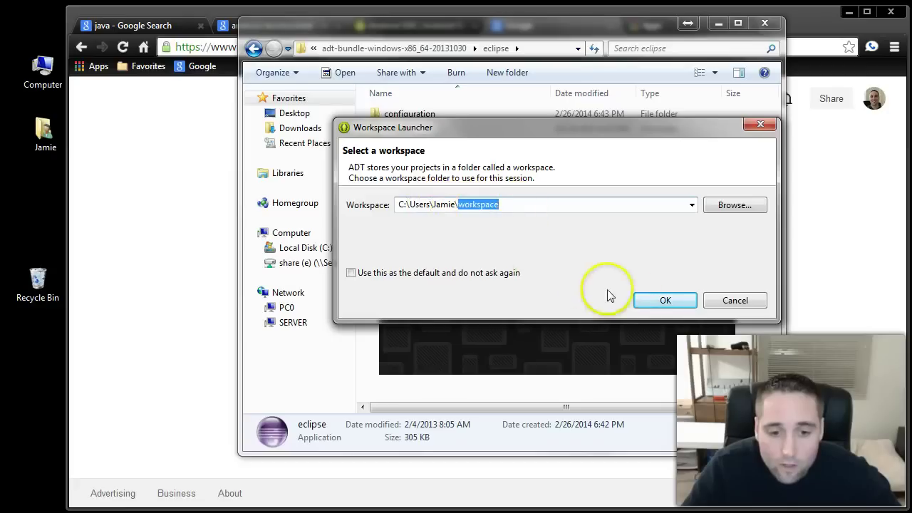
click(646, 305)
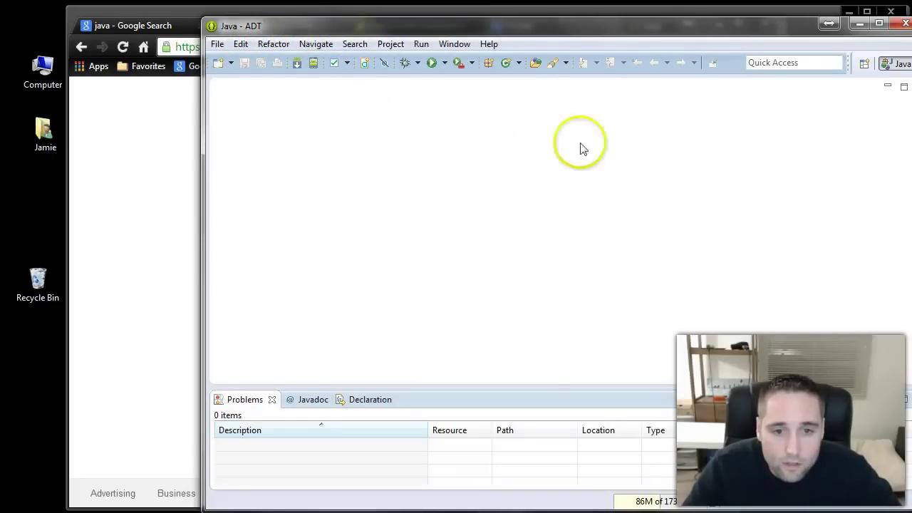
Let the empty Java - ADT workbench load, then close ADT and the eclipse folder window
drag(580, 24, 556, 17)
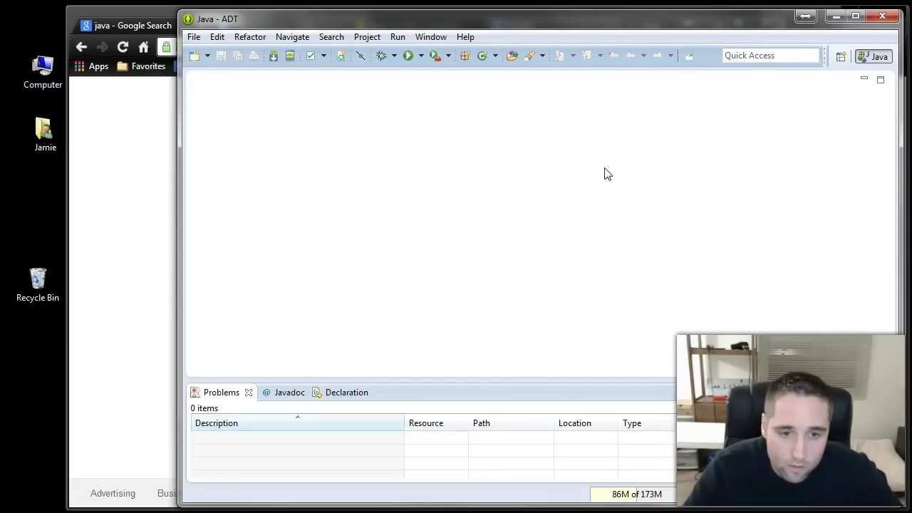
click(658, 161)
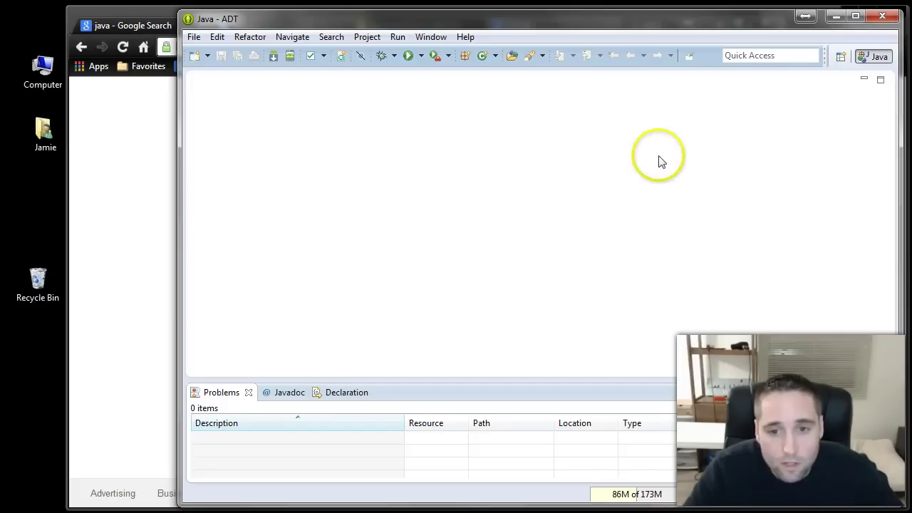
click(883, 21)
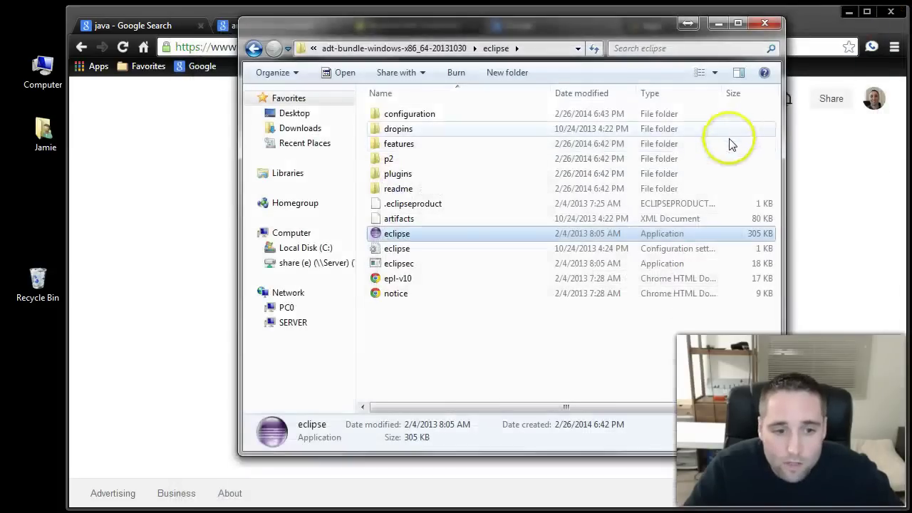
click(765, 22)
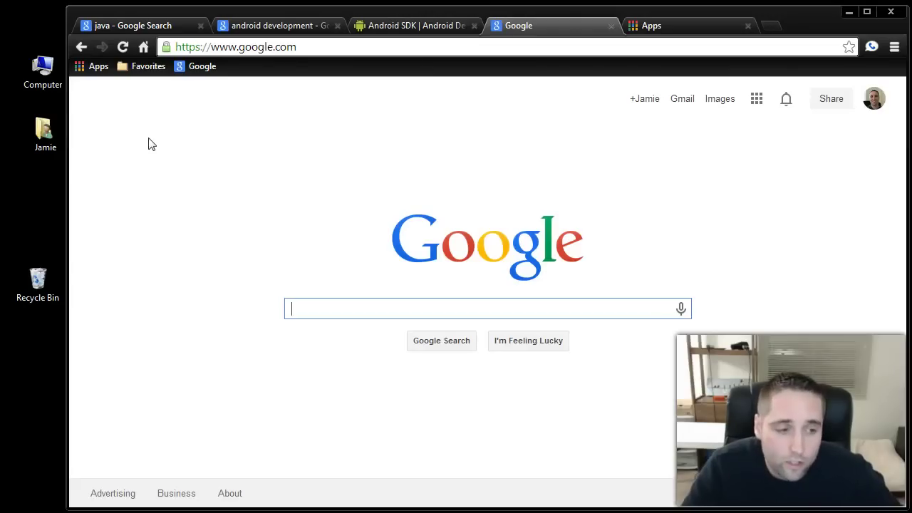
double_click(43, 133)
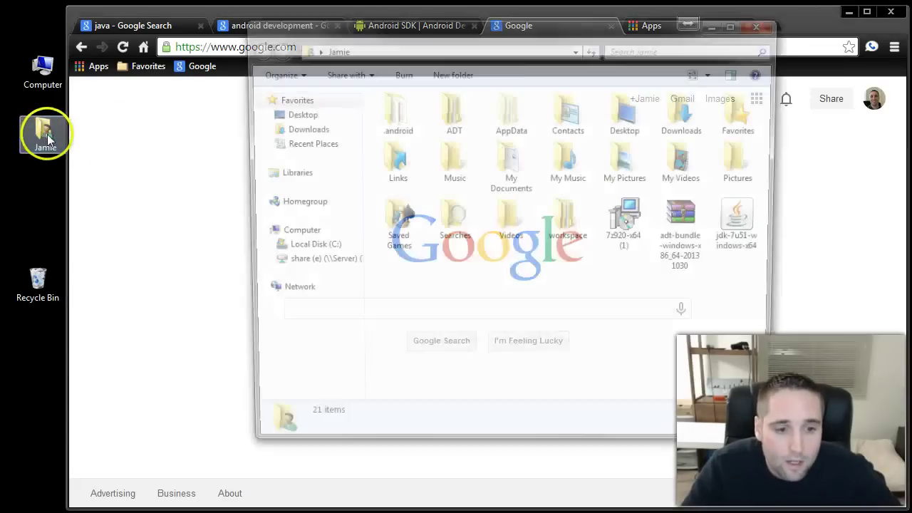
drag(505, 37, 483, 57)
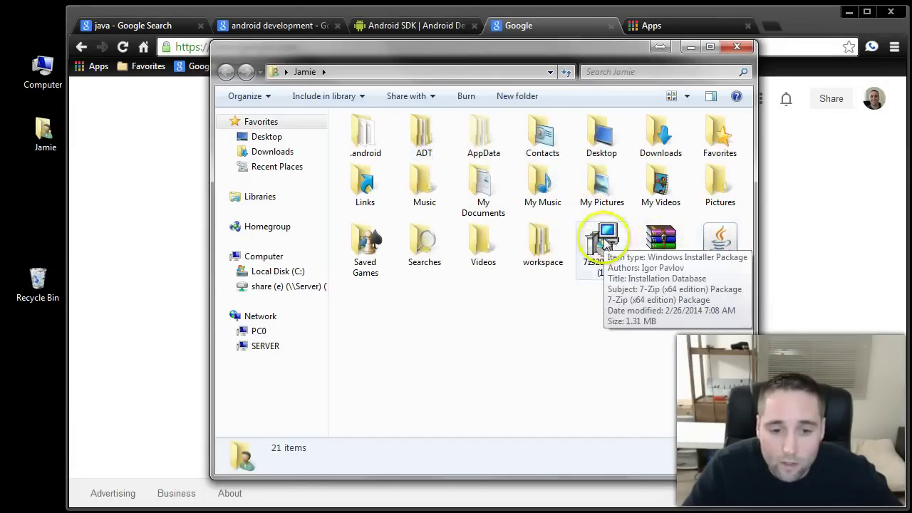
double_click(424, 145)
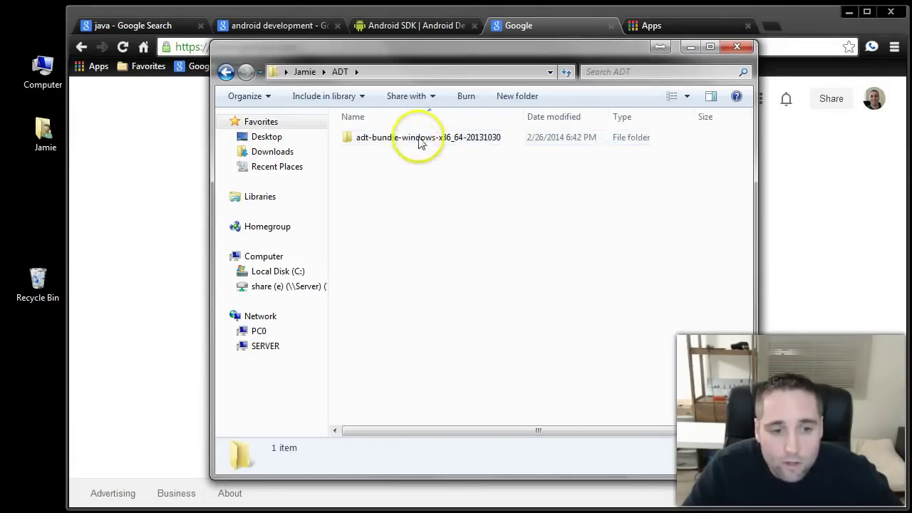
double_click(417, 140)
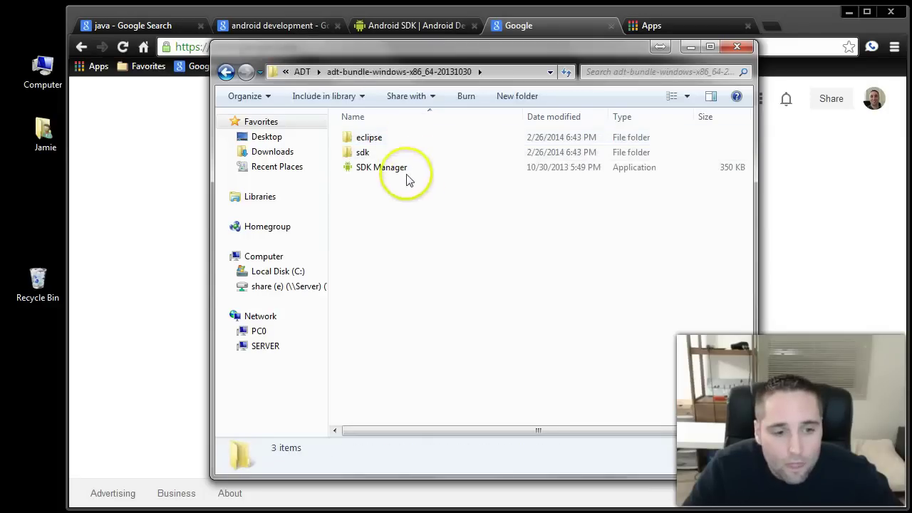
double_click(360, 152)
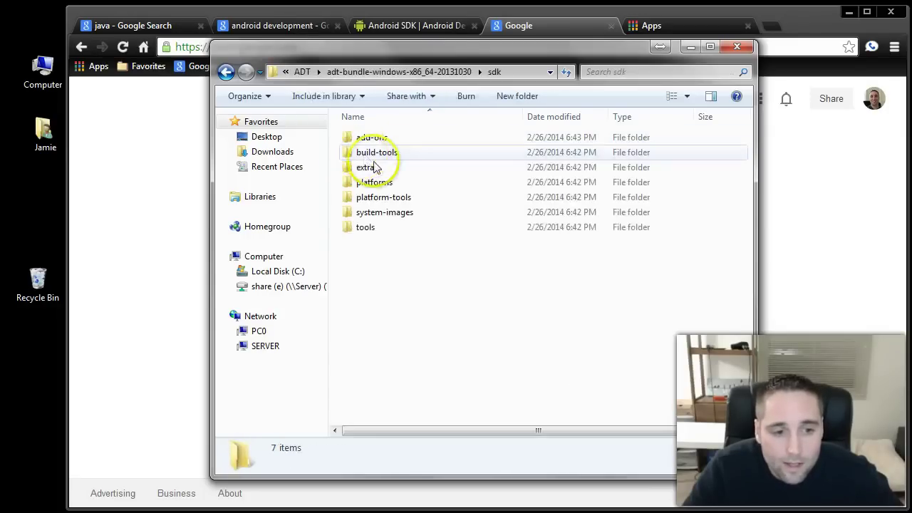
drag(450, 58, 485, 67)
double_click(435, 208)
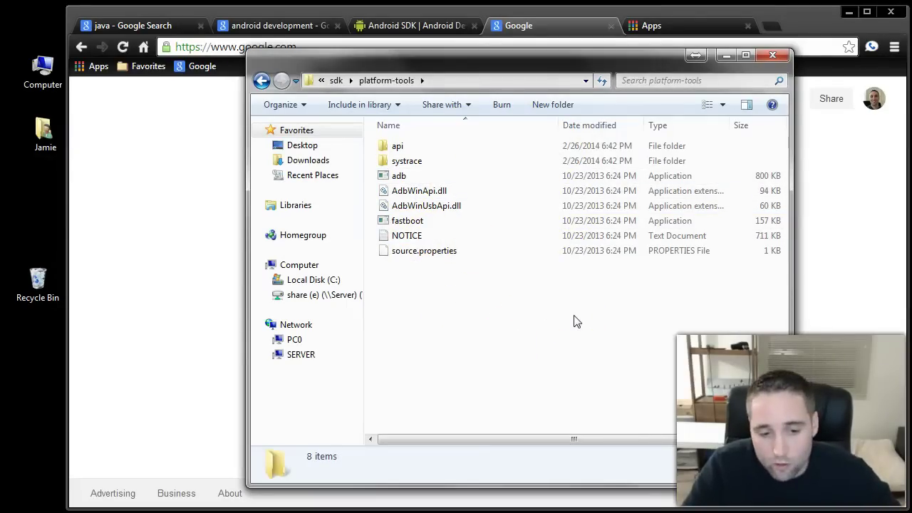
click(539, 291)
right_click(540, 292)
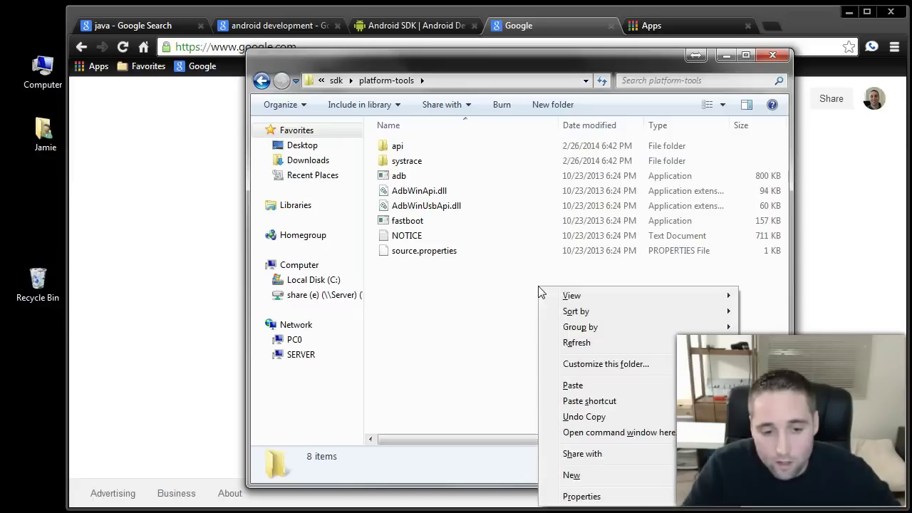
click(603, 433)
drag(328, 19, 566, 118)
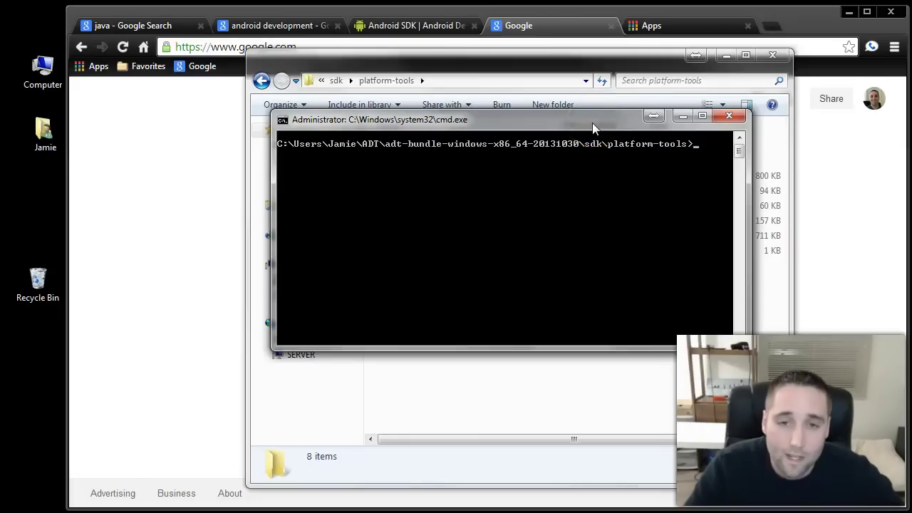
drag(592, 118, 567, 142)
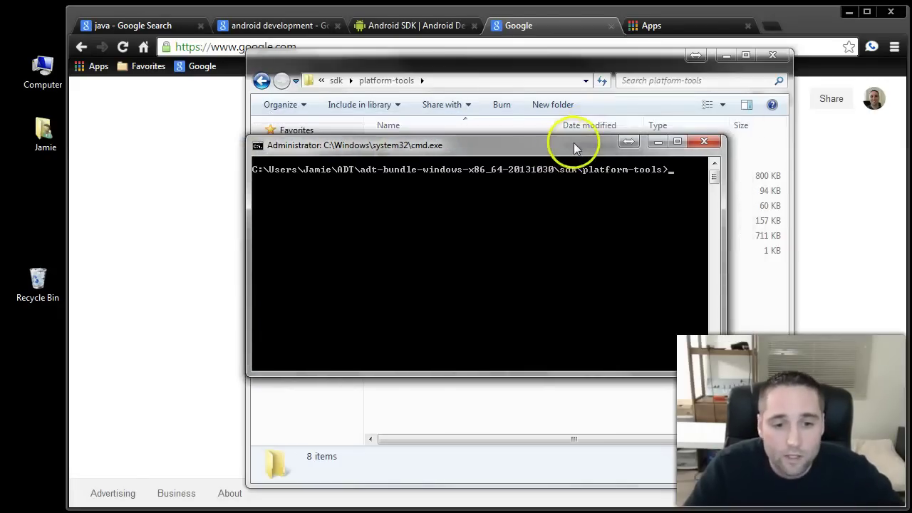
click(702, 147)
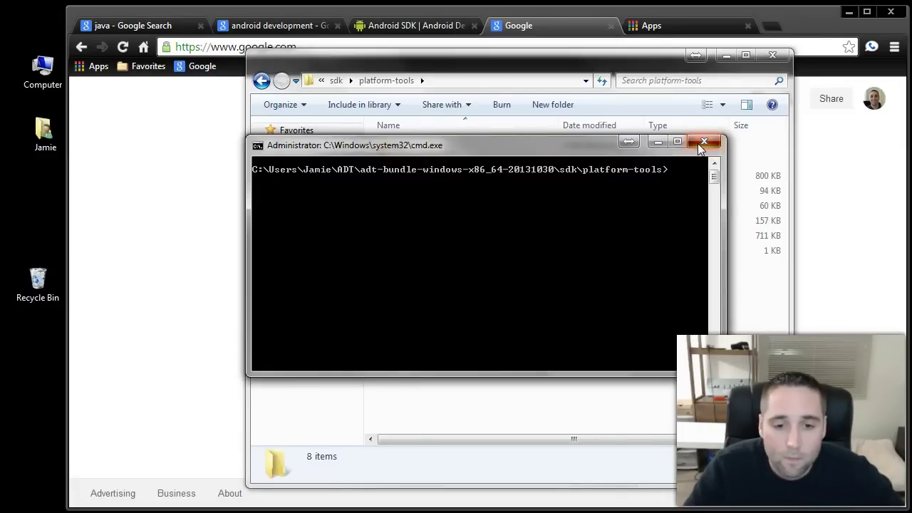
Close the platform-tools Explorer window, leaving Chrome's Google homepage in front
click(772, 55)
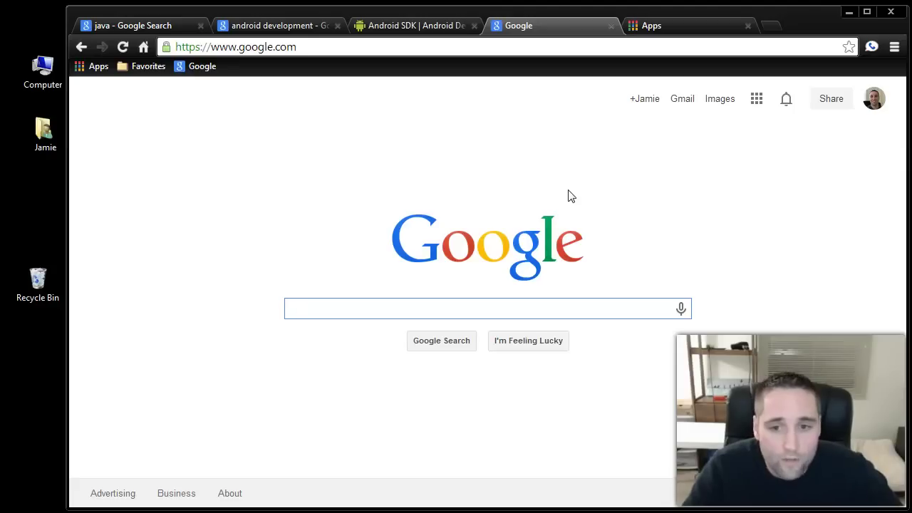
click(577, 166)
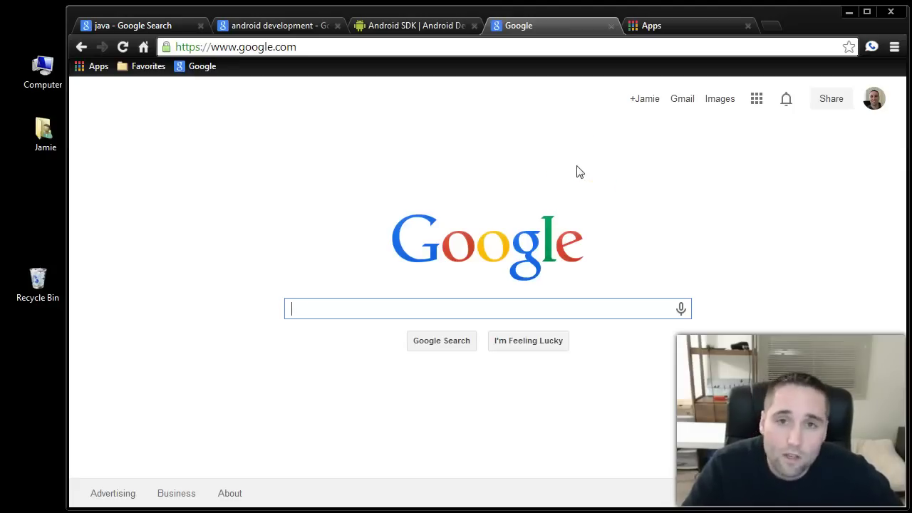